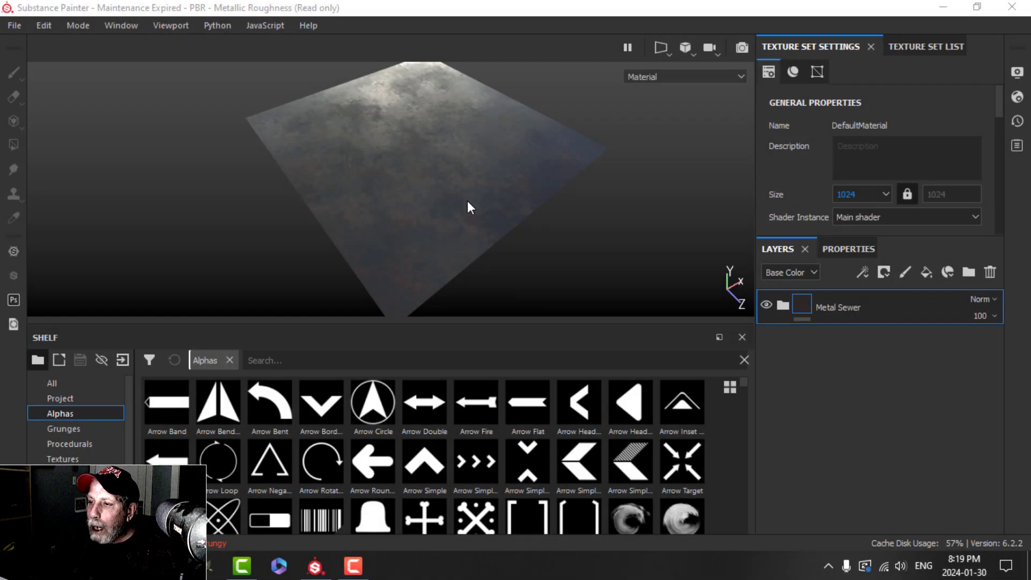
# Add a fill layer above Metal Sewer with only the height channel enabled.
pyautogui.keyDown('alt'); pyautogui.moveTo(490, 237); pyautogui.dragTo(434, 215); pyautogui.keyUp('alt')
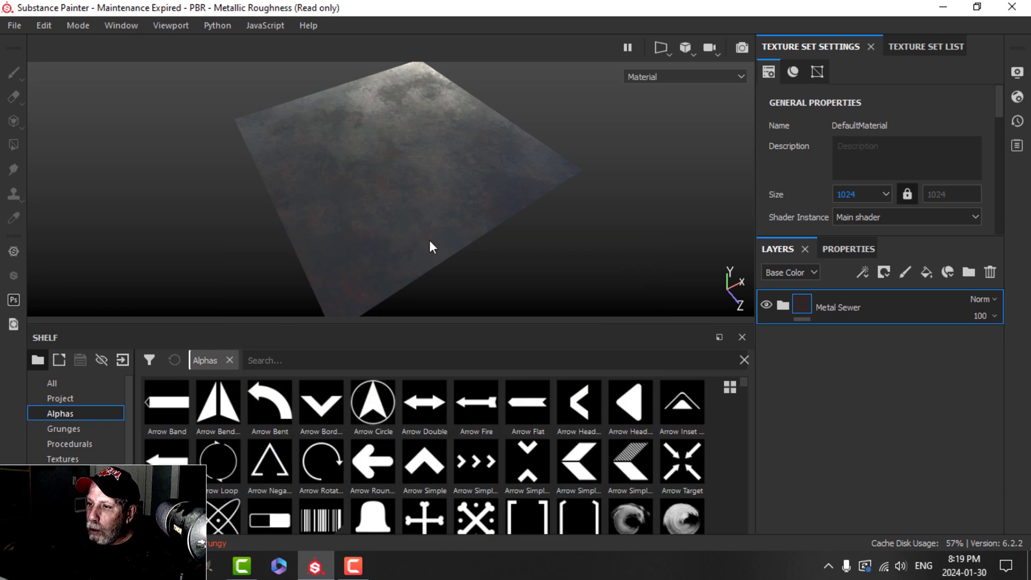
pyautogui.keyDown('alt'); pyautogui.moveTo(428, 240); pyautogui.dragTo(459, 221); pyautogui.keyUp('alt')
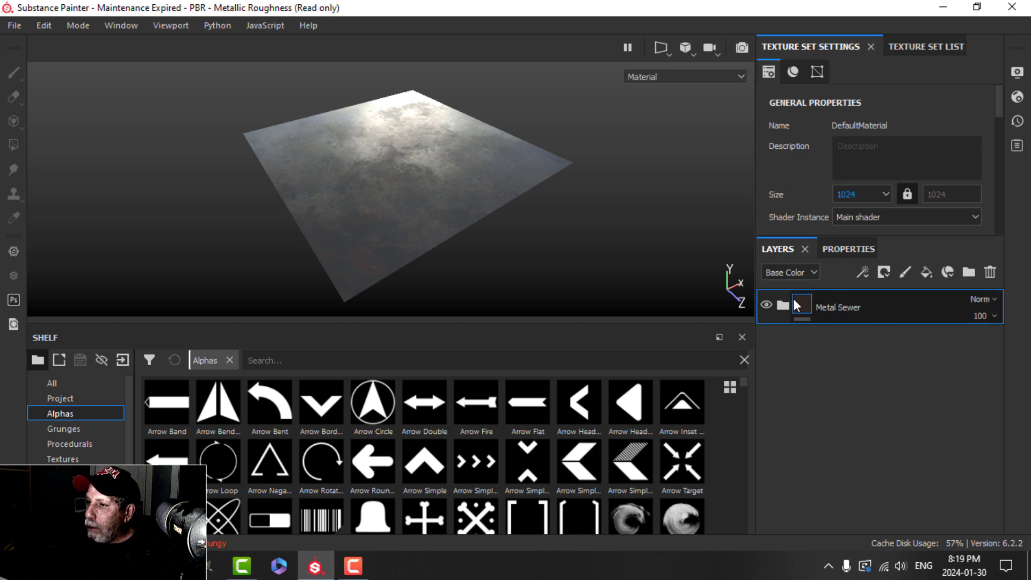
pyautogui.click(923, 273)
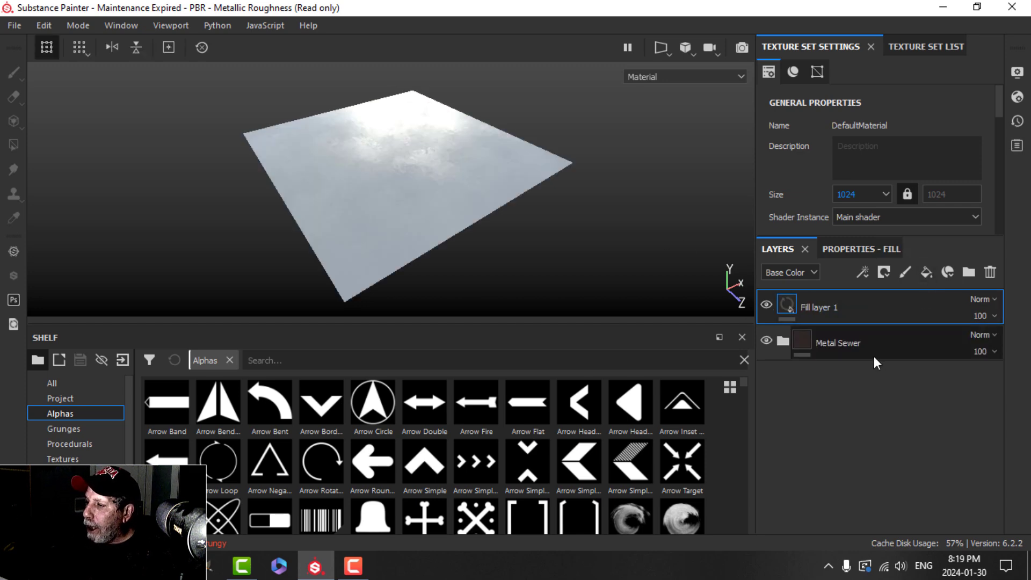
pyautogui.click(846, 250)
pyautogui.click(834, 320)
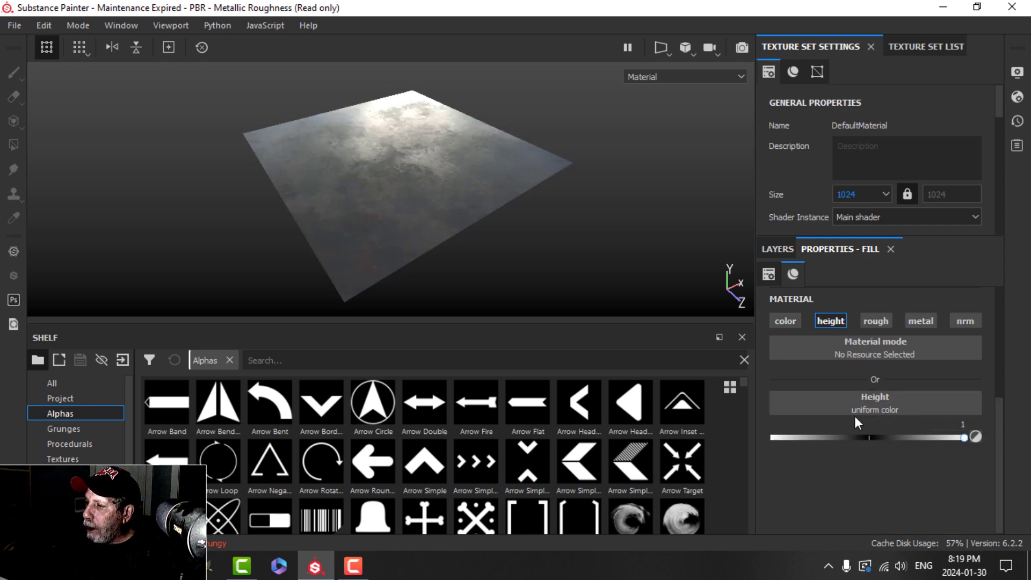
pyautogui.click(779, 249)
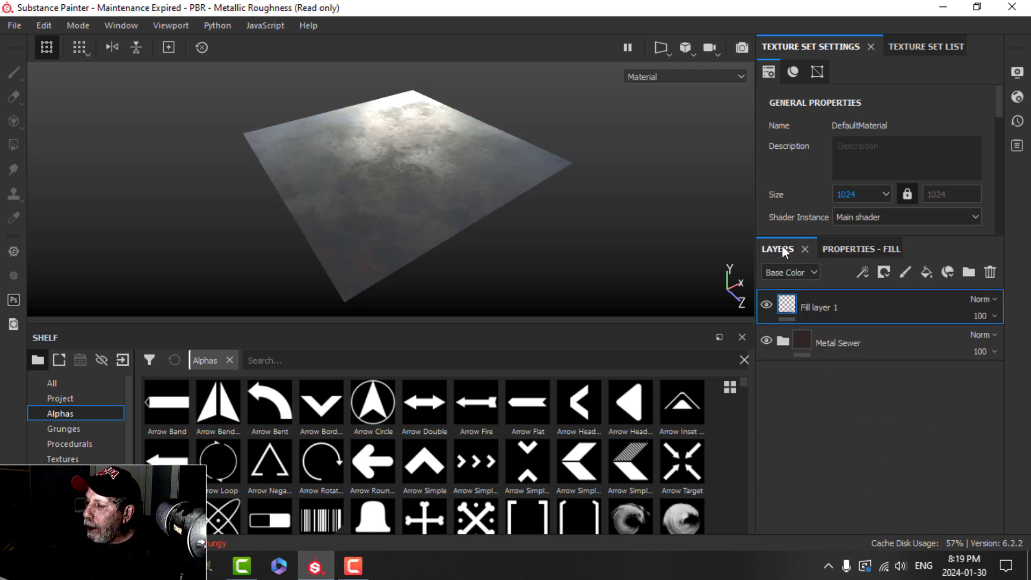
# Give the fill layer a black mask with a fill effect using the Mesh 1 pattern.
pyautogui.click(883, 272)
pyautogui.click(905, 306)
pyautogui.click(863, 273)
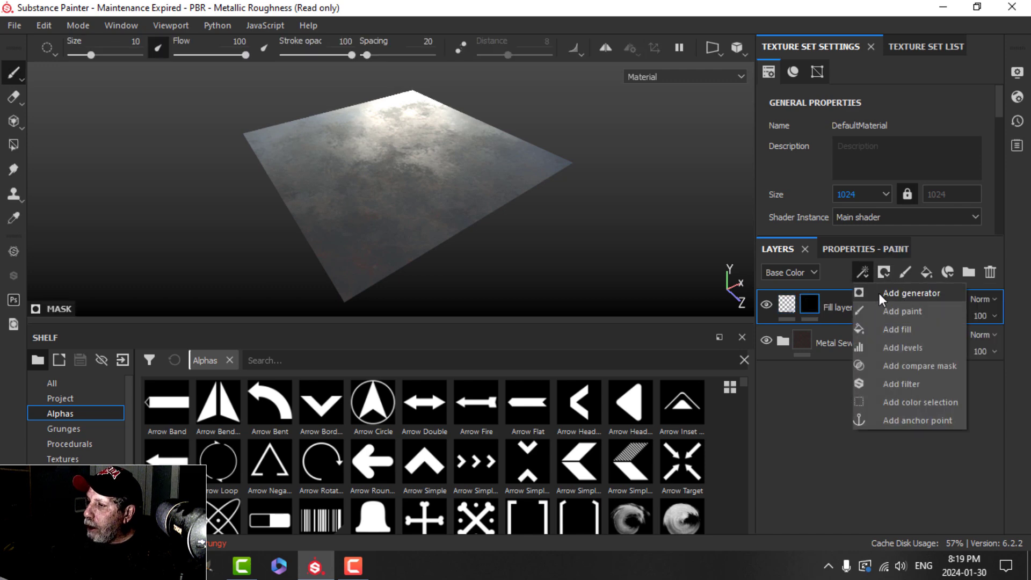
pyautogui.click(893, 326)
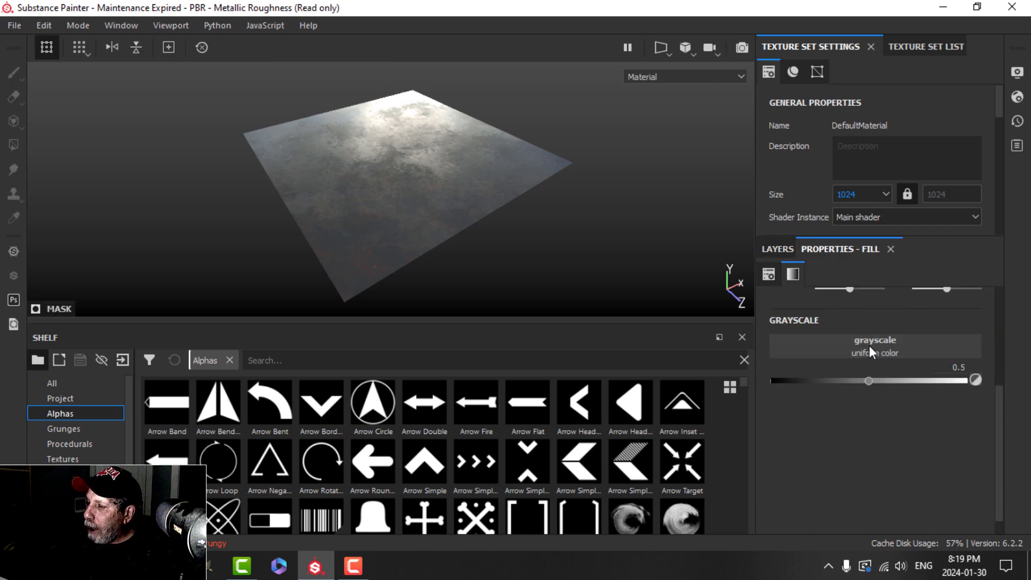
pyautogui.click(869, 346)
pyautogui.click(934, 385)
pyautogui.press('BackSpace')
pyautogui.press('BackSpace')
pyautogui.press('BackSpace')
pyautogui.press('BackSpace')
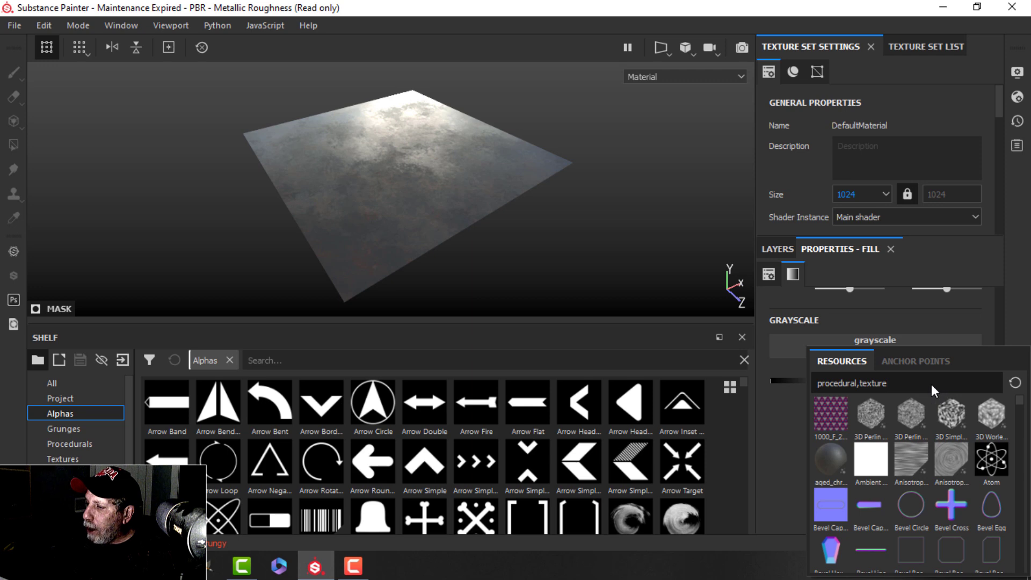
pyautogui.write('mesh')
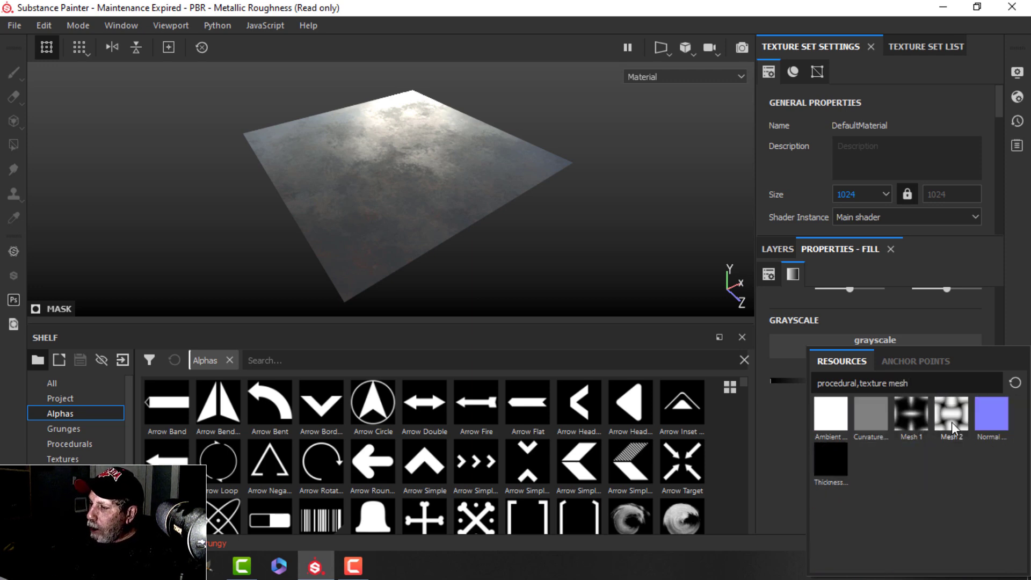
pyautogui.click(911, 415)
pyautogui.scroll(-1, 897, 400)
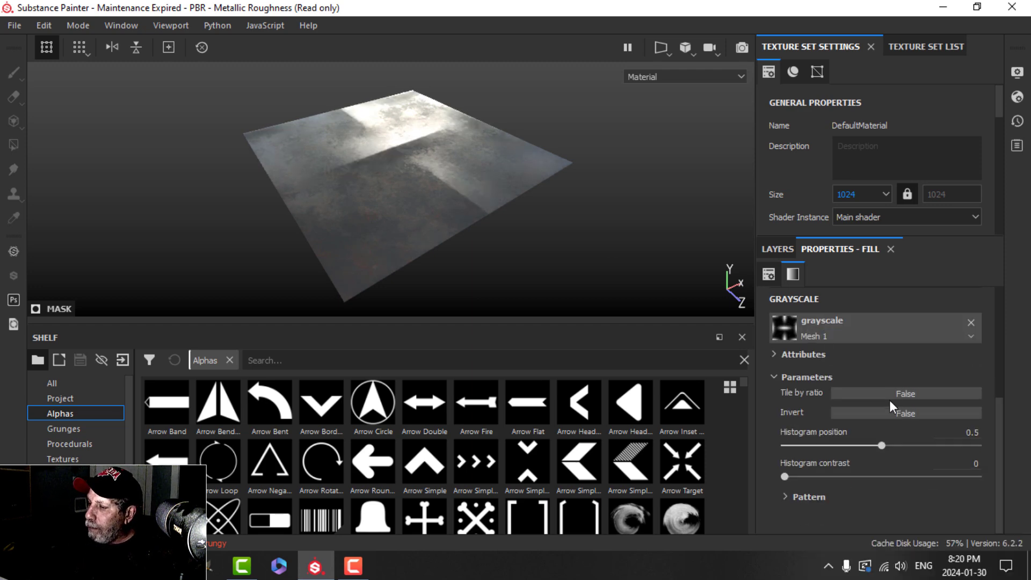
# Raise the mask's histogram contrast and set its UV scale to 6.
pyautogui.moveTo(798, 474); pyautogui.dragTo(896, 474)
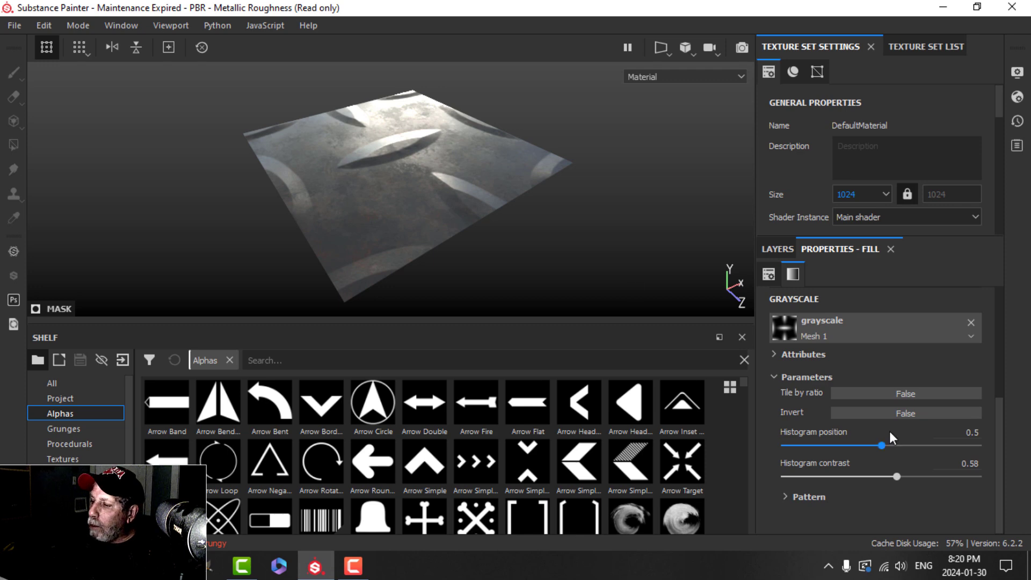
pyautogui.scroll(-1, 813, 490)
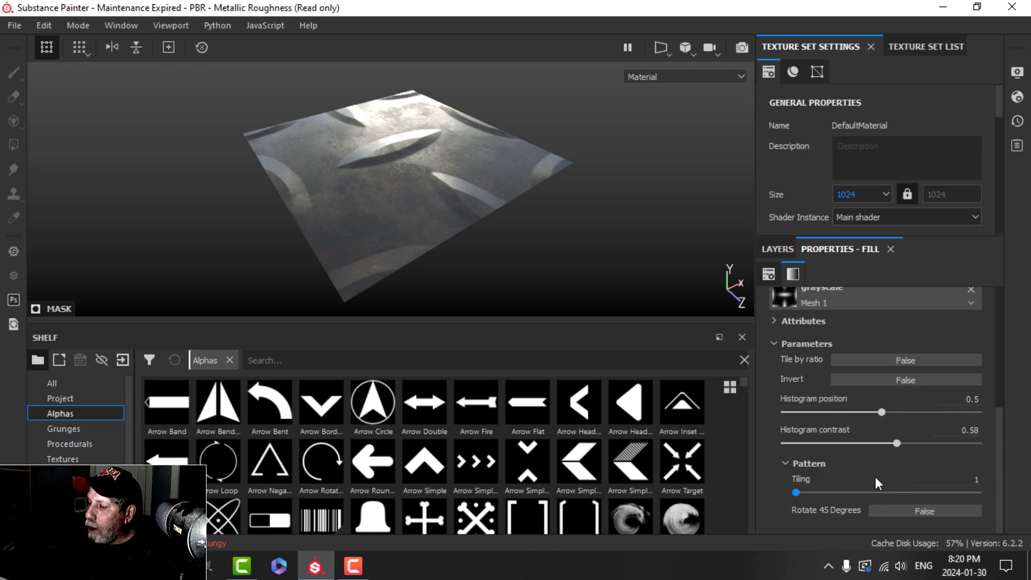
pyautogui.scroll(5, 875, 445)
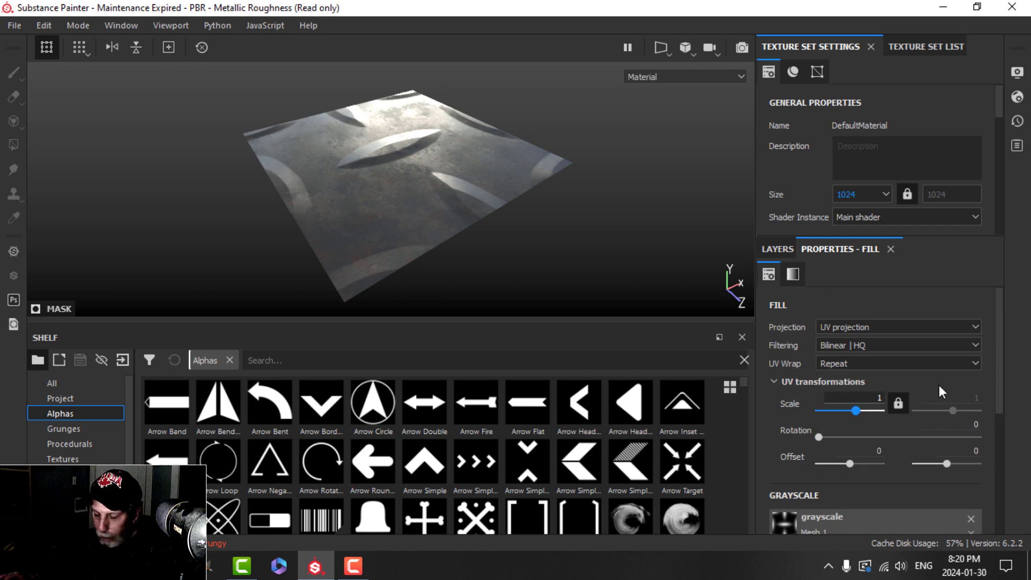
pyautogui.write('5')
pyautogui.press('Return')
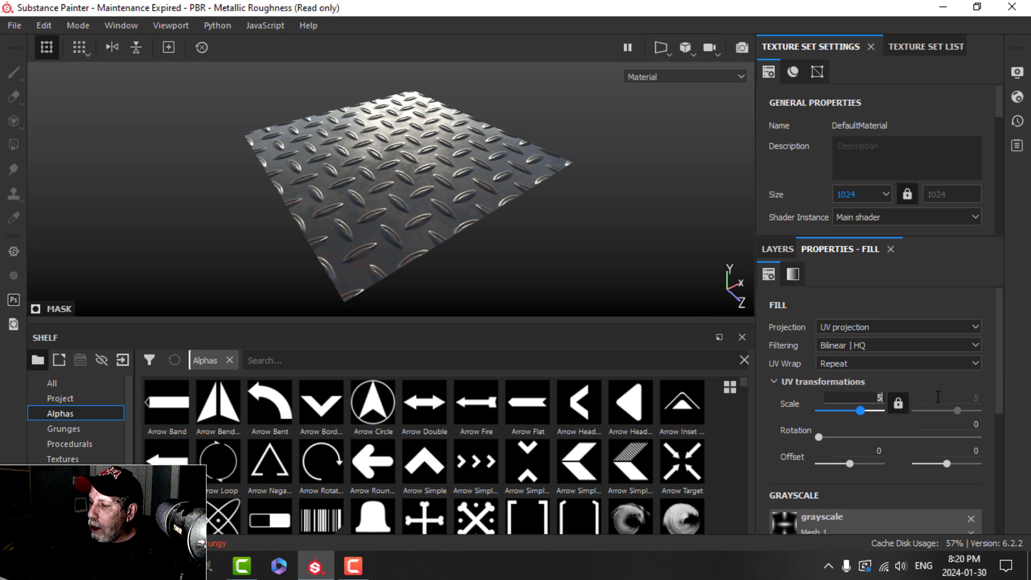
pyautogui.write('6')
pyautogui.press('Return')
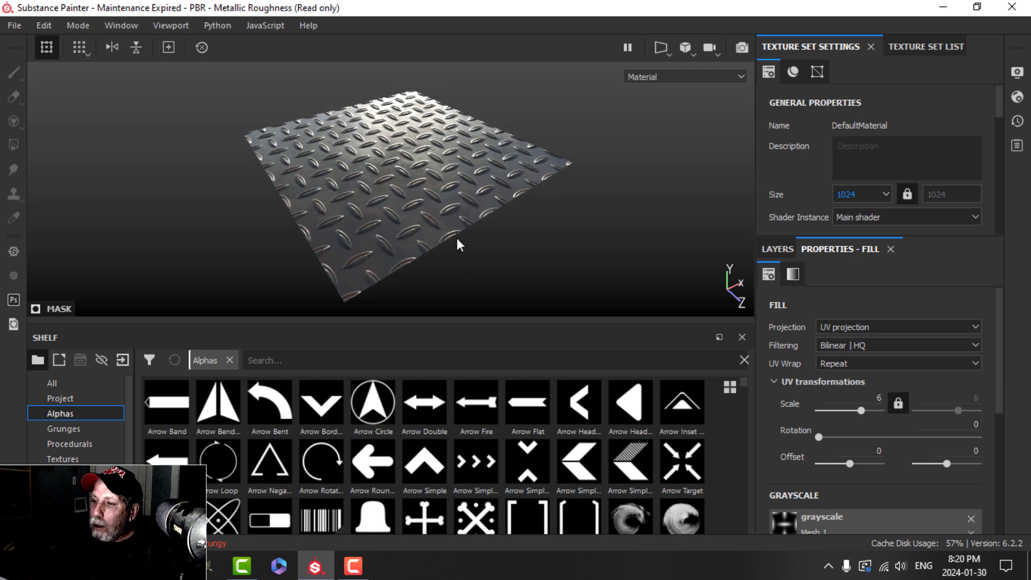
# Set histogram contrast to 0.6 and pattern tiling to 3, and rotate the pattern 45 degrees.
pyautogui.keyDown('alt'); pyautogui.moveTo(486, 196); pyautogui.dragTo(469, 214); pyautogui.keyUp('alt')
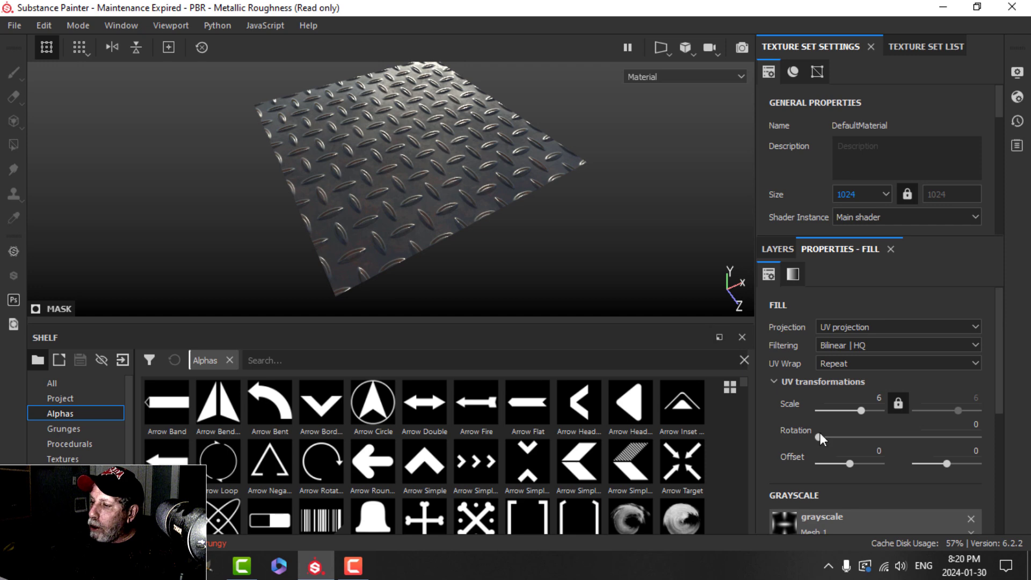
pyautogui.scroll(-4, 851, 496)
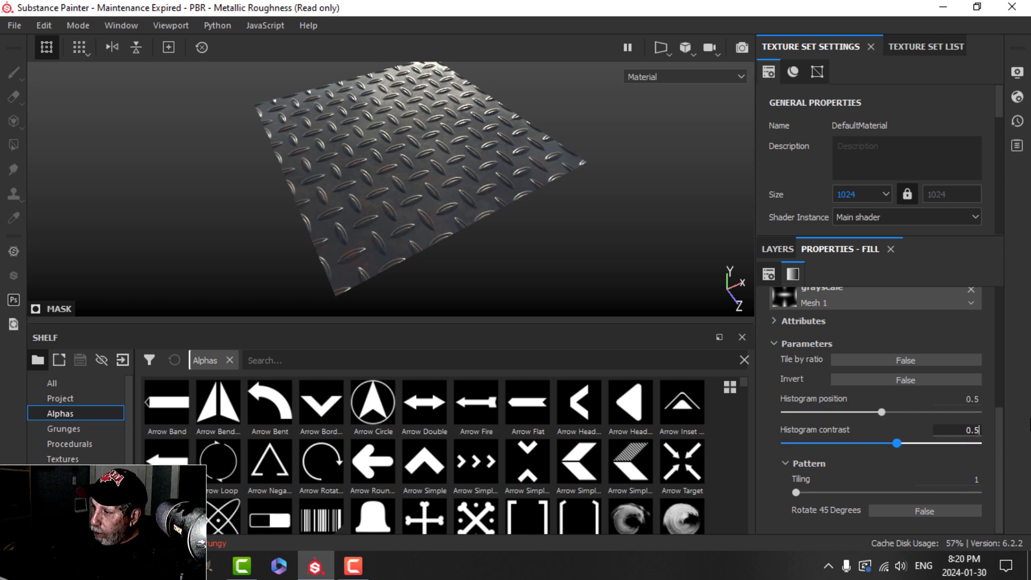
pyautogui.press('Return')
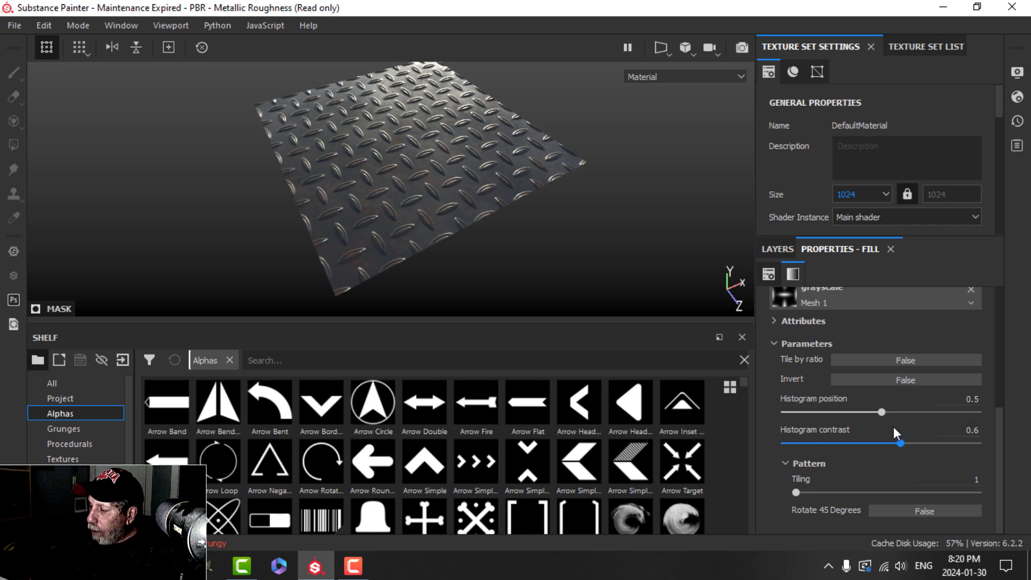
pyautogui.click(956, 480)
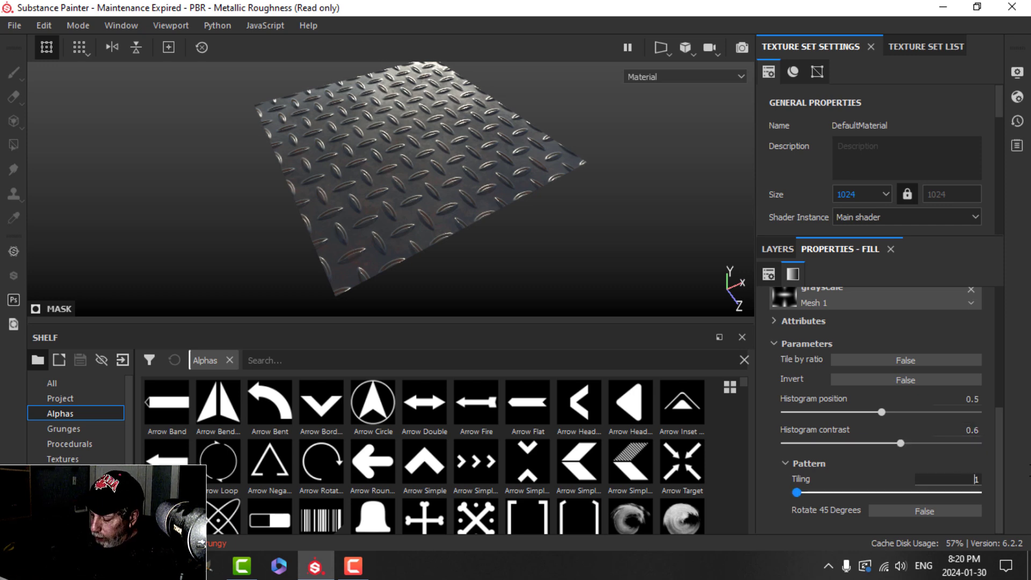
pyautogui.press('Return')
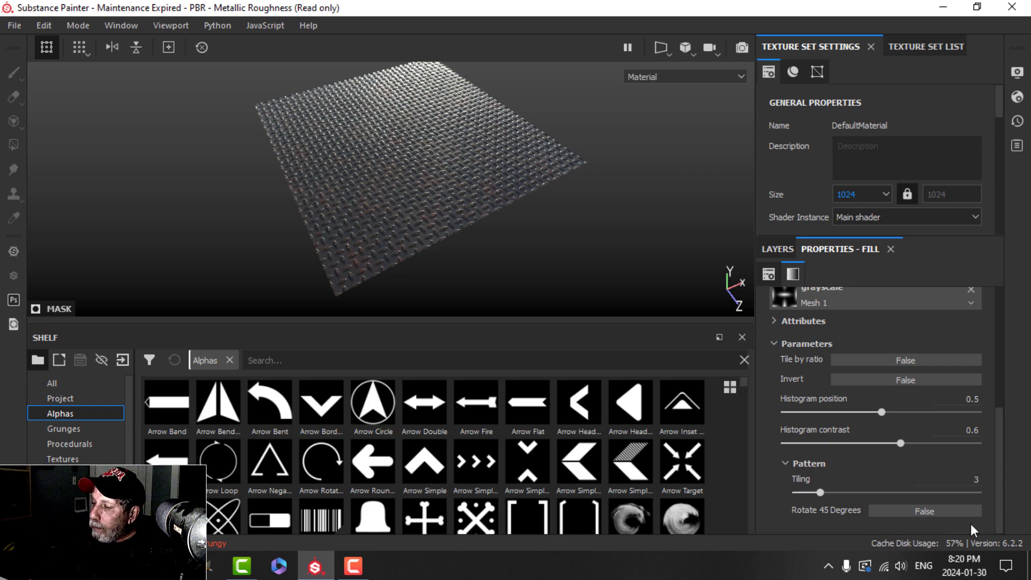
pyautogui.click(903, 512)
pyautogui.keyDown('alt'); pyautogui.moveTo(543, 260); pyautogui.dragTo(489, 237); pyautogui.keyUp('alt')
pyautogui.scroll(-6, 489, 244)
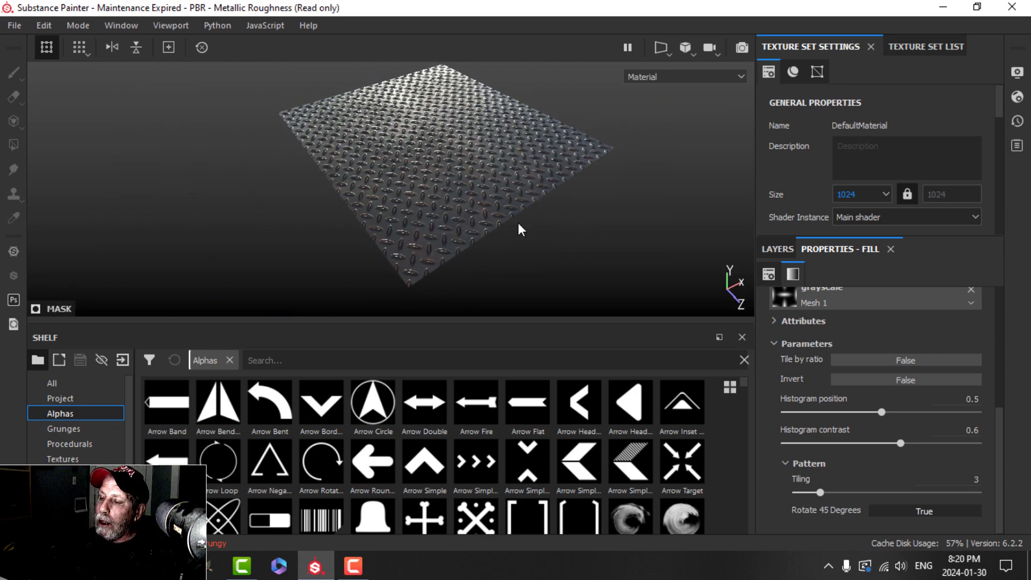
pyautogui.keyDown('shift'); pyautogui.moveTo(519, 230); pyautogui.dragTo(610, 223, button='right'); pyautogui.keyUp('shift')
pyautogui.keyDown('alt'); pyautogui.moveTo(610, 223); pyautogui.dragTo(499, 253); pyautogui.keyUp('alt')
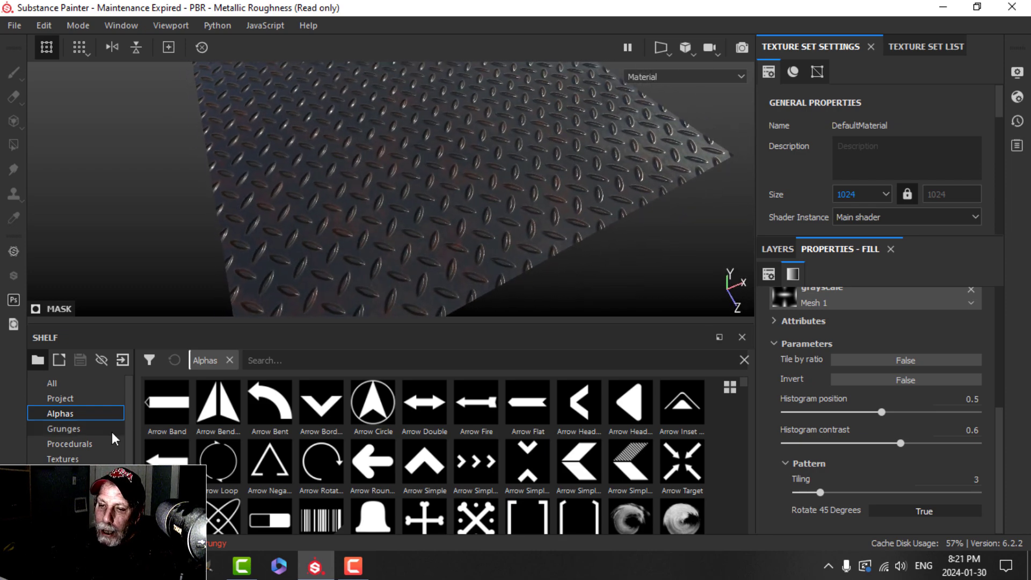
# Filter the Procedurals shelf by 'metal' to list the Grunge and Metallic Grate patterns, then return to the layer stack.
pyautogui.click(86, 444)
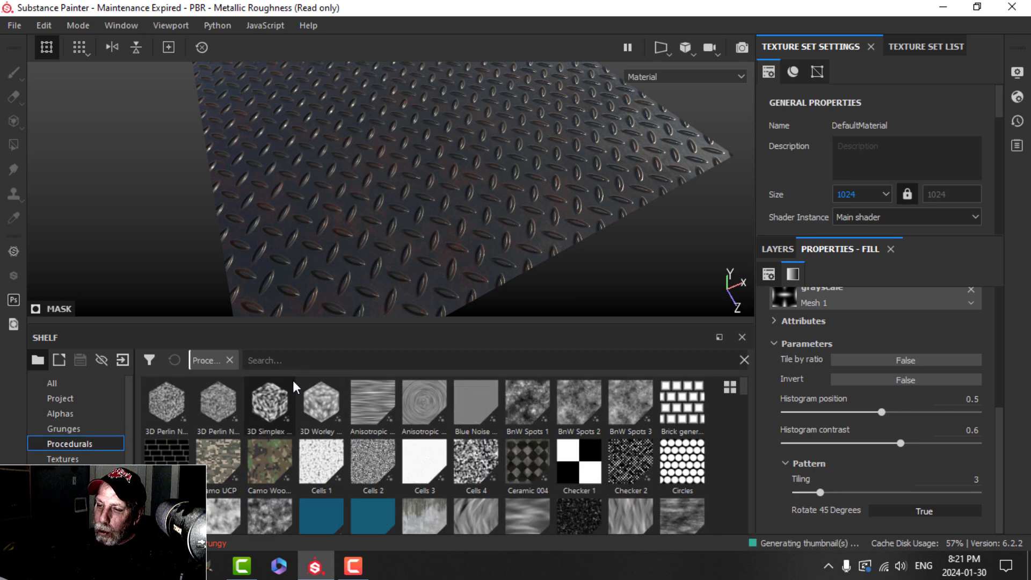
pyautogui.click(297, 365)
pyautogui.write('metal')
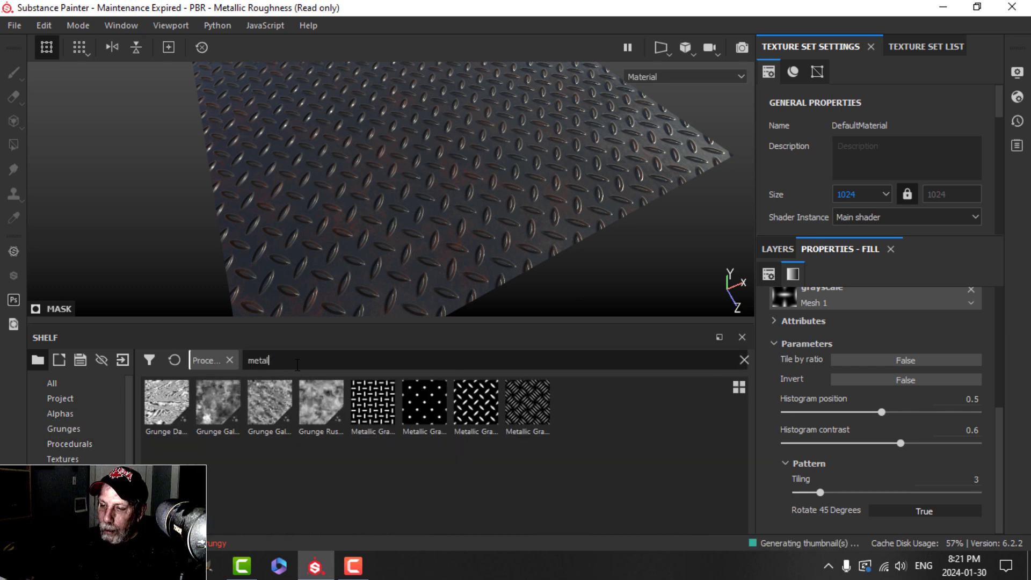
pyautogui.moveTo(483, 406)
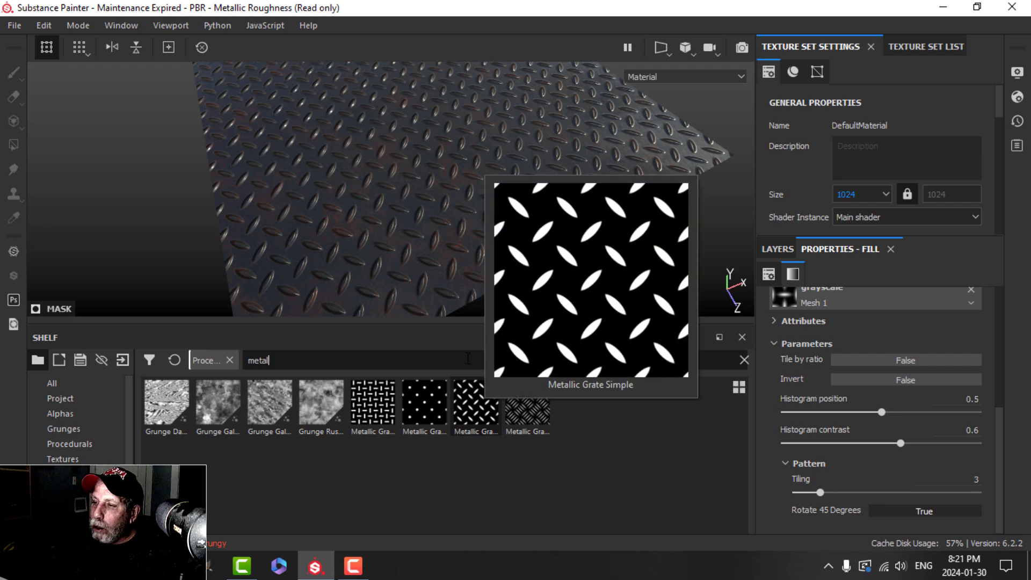
pyautogui.keyDown('alt'); pyautogui.moveTo(563, 158); pyautogui.dragTo(522, 177); pyautogui.keyUp('alt')
pyautogui.click(768, 250)
# Hide Metal Sewer and try the ALIEN BLOOD smart material on the stack.
pyautogui.click(847, 365)
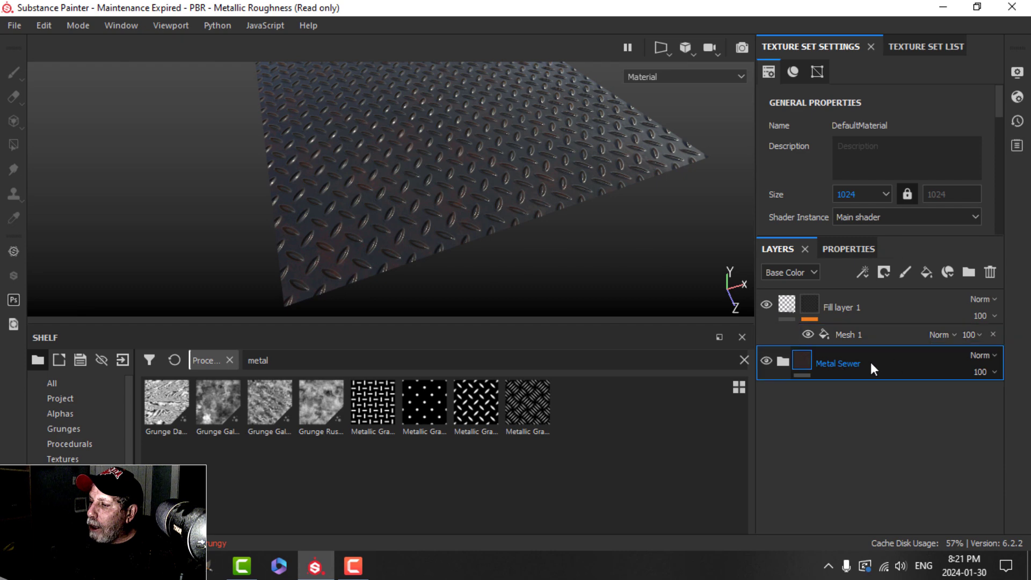
pyautogui.click(766, 364)
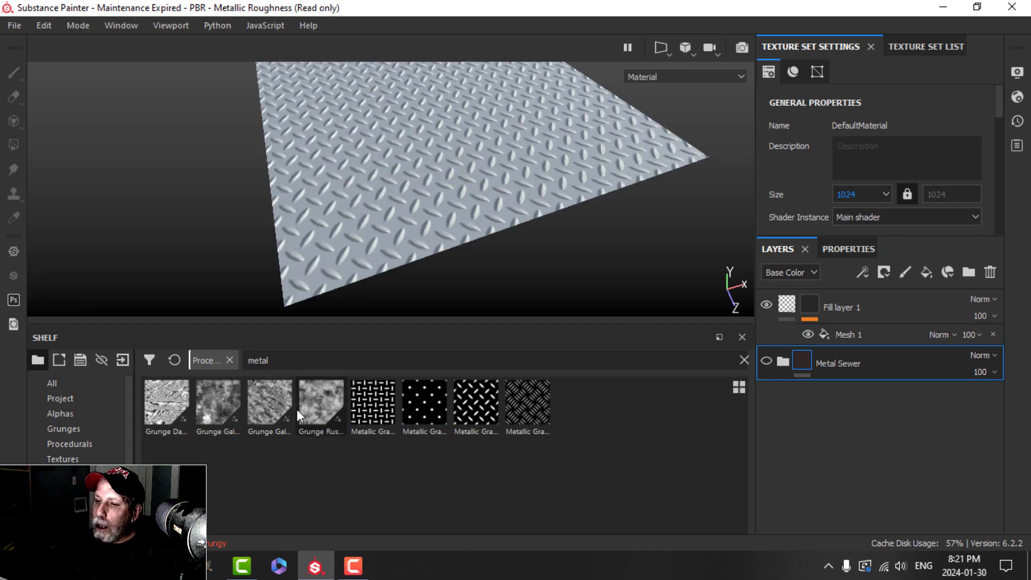
pyautogui.scroll(-1, 78, 450)
pyautogui.scroll(-1, 79, 425)
pyautogui.click(65, 486)
pyautogui.moveTo(271, 400); pyautogui.dragTo(788, 406)
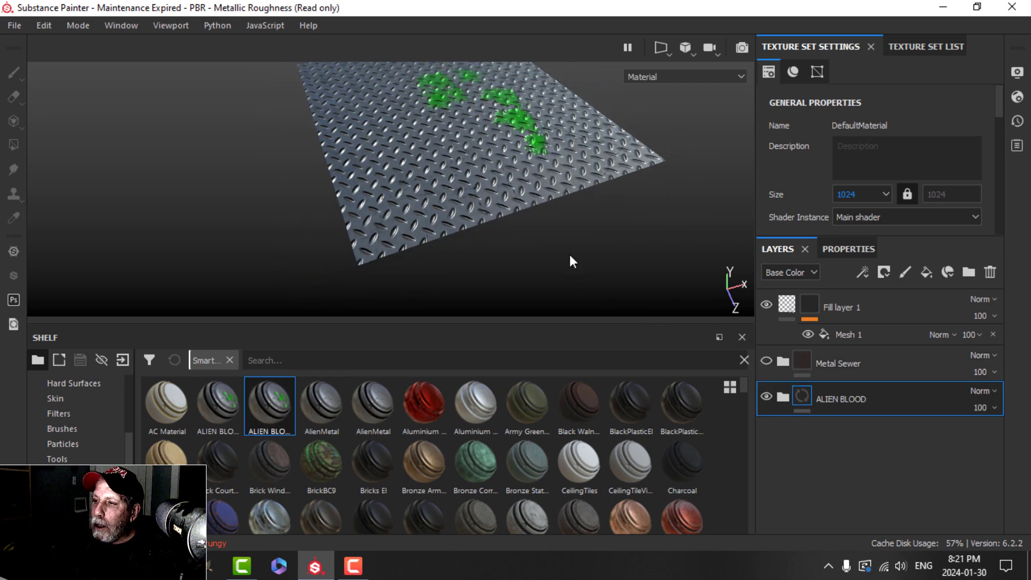
# Delete the trial ALIEN BLOOD layer and make Metal Sewer visible again.
pyautogui.keyDown('alt'); pyautogui.moveTo(562, 176); pyautogui.dragTo(553, 234); pyautogui.keyUp('alt')
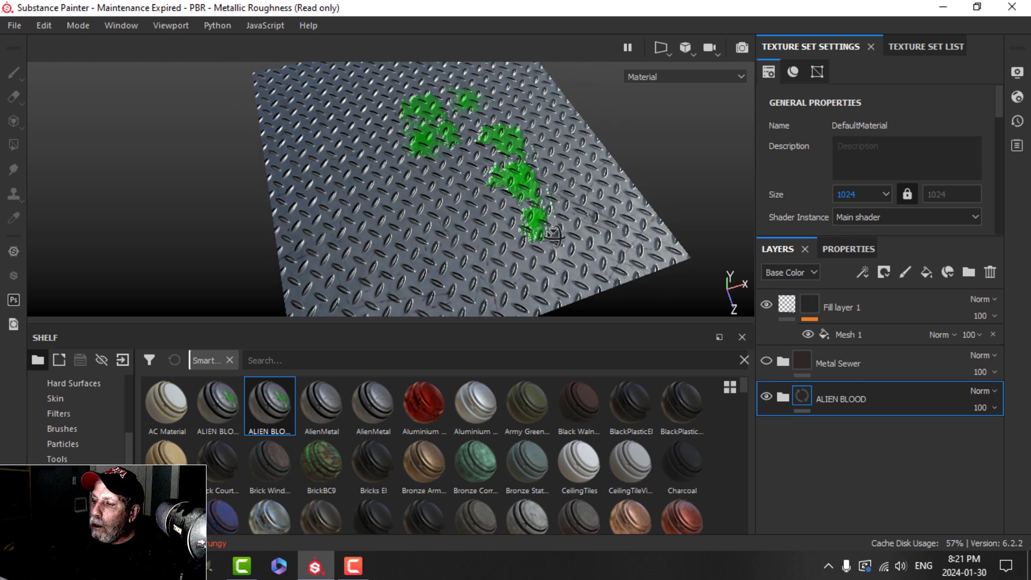
pyautogui.click(989, 272)
pyautogui.click(768, 360)
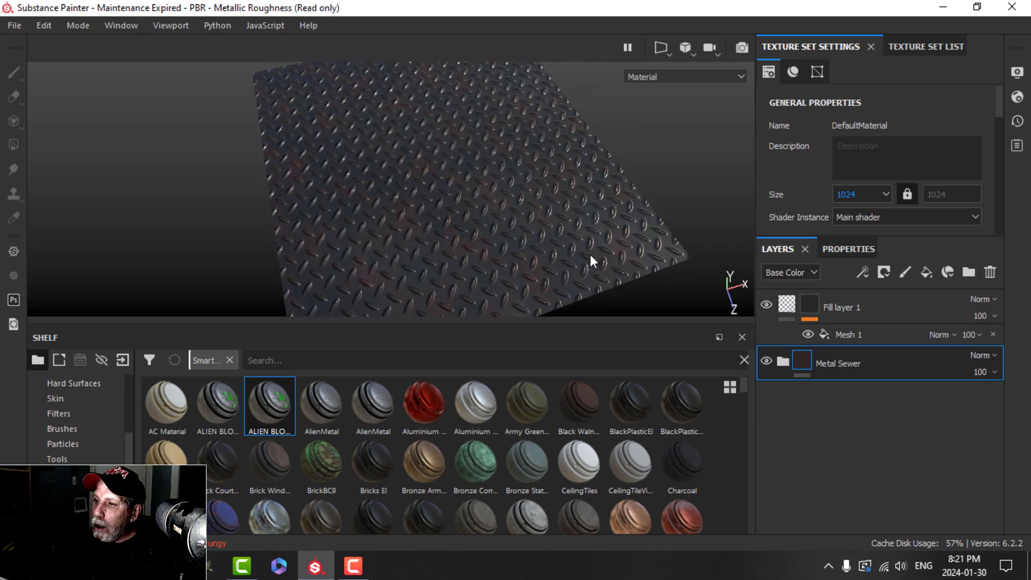
pyautogui.keyDown('alt'); pyautogui.moveTo(587, 246); pyautogui.dragTo(591, 226); pyautogui.keyUp('alt')
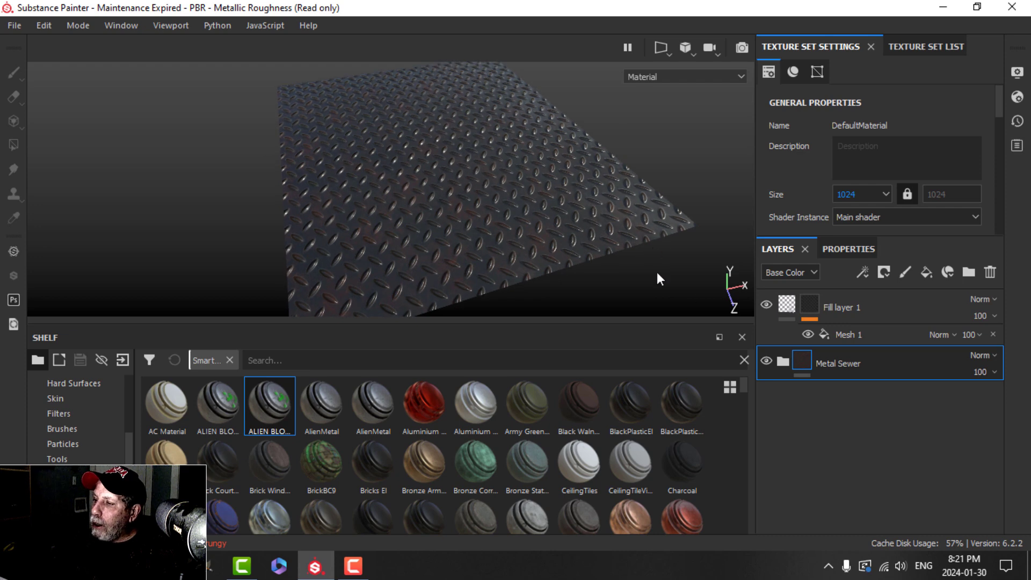
# Replace the diamond-tread layer with a new height-only fill layer at height 1.
pyautogui.click(795, 302)
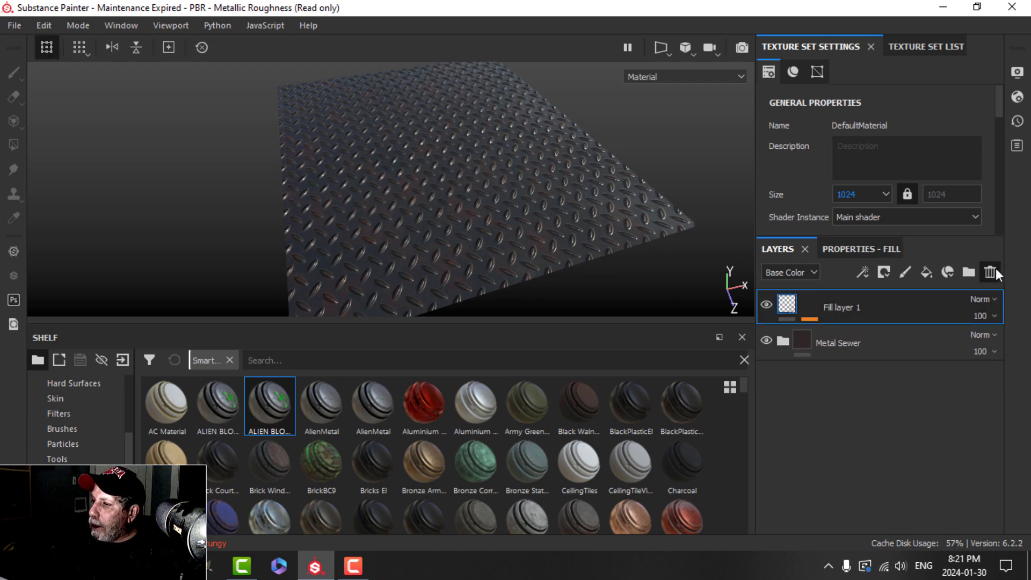
pyautogui.click(991, 272)
pyautogui.keyDown('alt'); pyautogui.moveTo(595, 224); pyautogui.dragTo(612, 260); pyautogui.keyUp('alt')
pyautogui.click(921, 271)
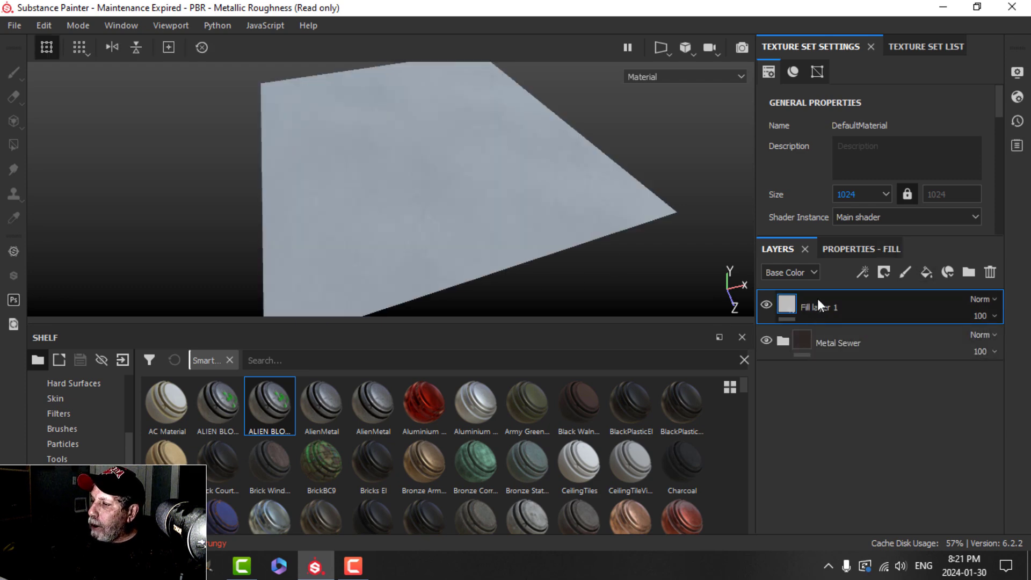
pyautogui.click(848, 250)
pyautogui.click(831, 322)
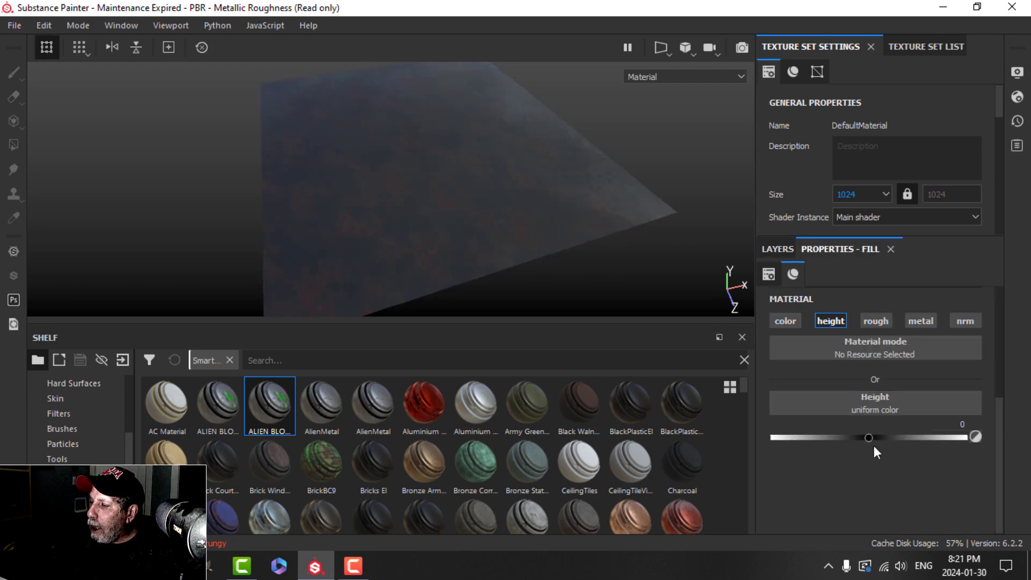
pyautogui.moveTo(870, 437); pyautogui.dragTo(978, 437)
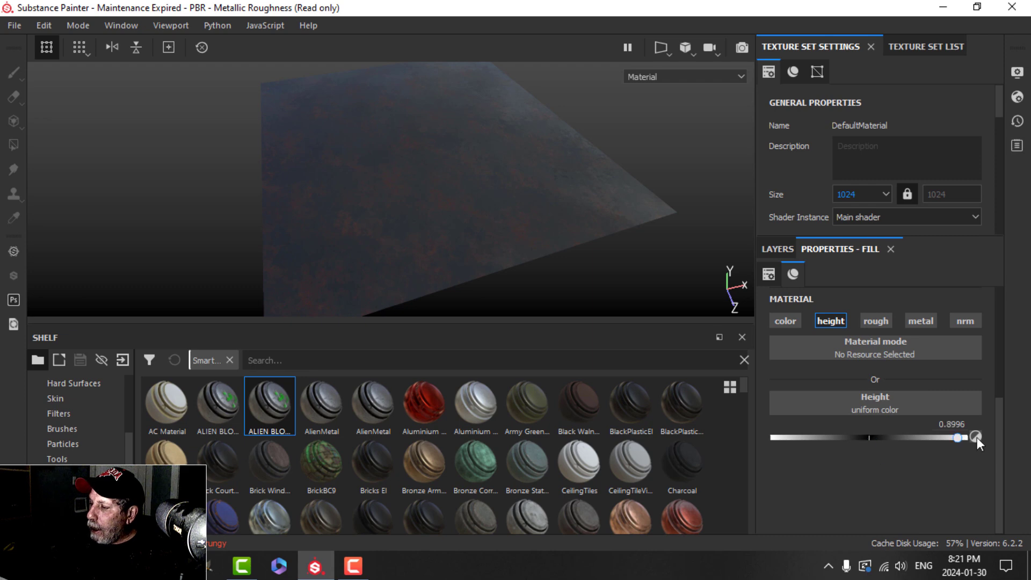
pyautogui.click(784, 248)
# Give the new layer a black mask with a fill effect using the Stripes procedural.
pyautogui.click(884, 272)
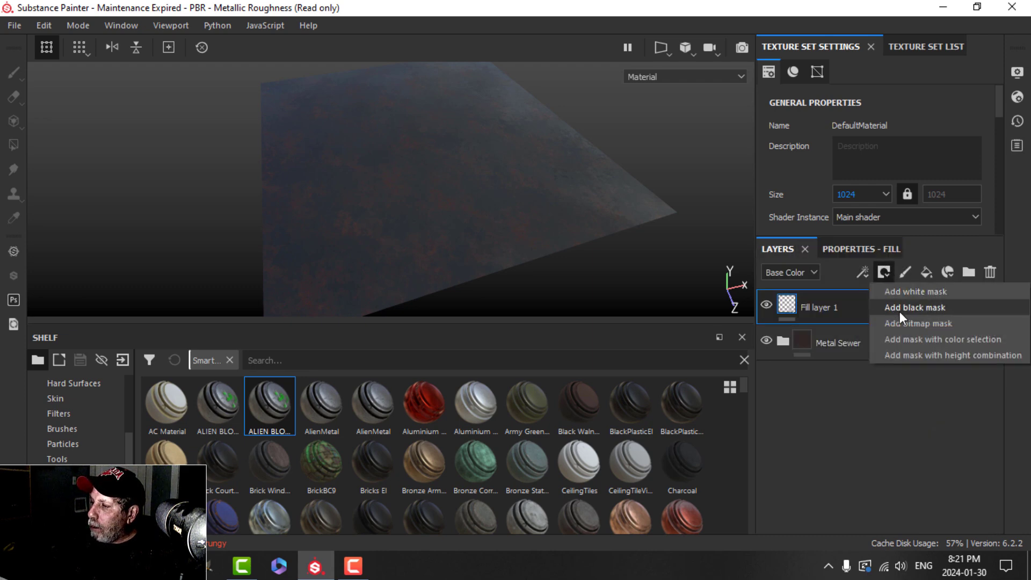
pyautogui.click(900, 308)
pyautogui.click(864, 273)
pyautogui.click(893, 329)
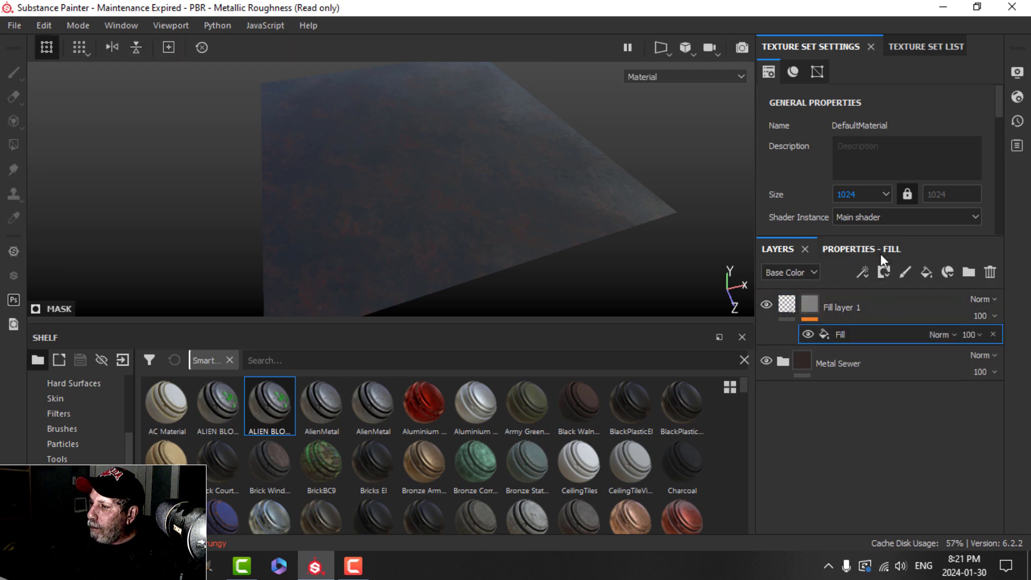
pyautogui.click(881, 252)
pyautogui.click(900, 340)
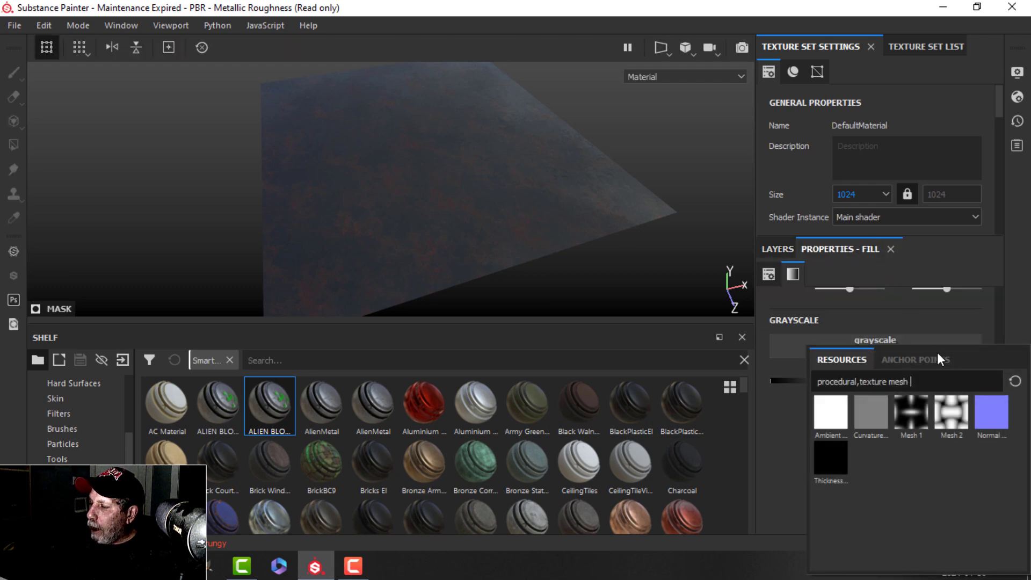
pyautogui.click(1015, 382)
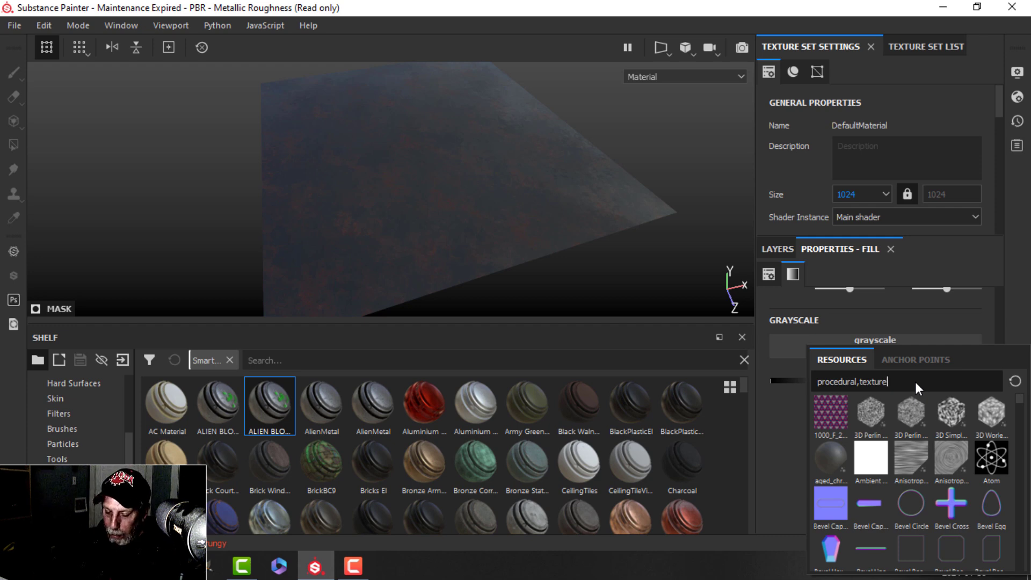
pyautogui.write('strip')
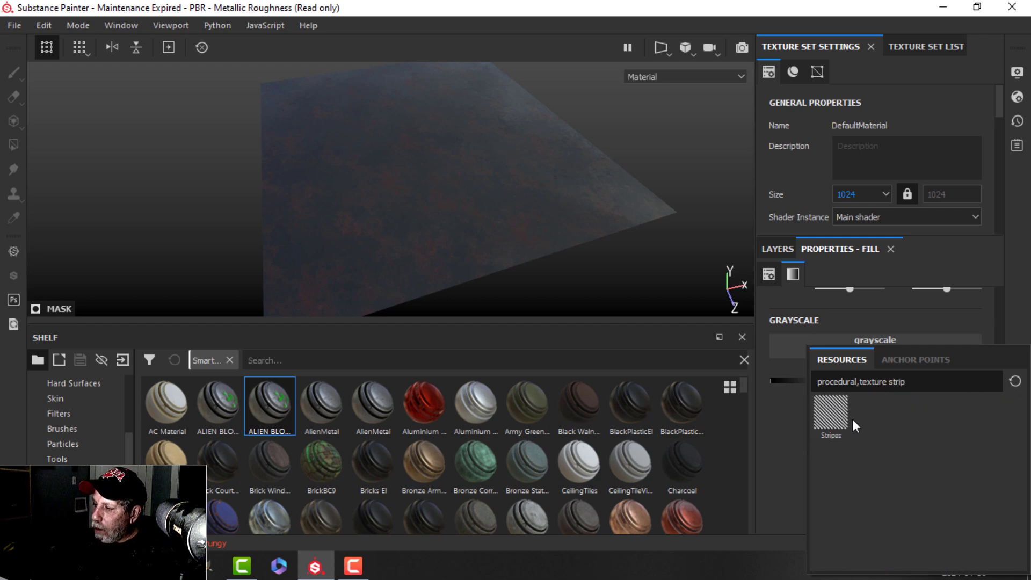
pyautogui.click(834, 412)
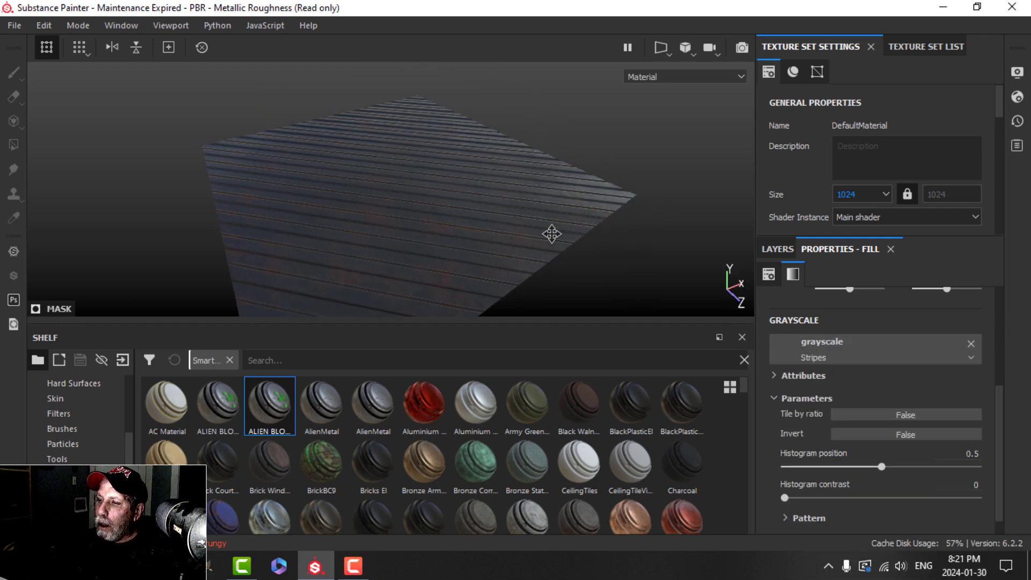
# Rotate the lighting around the striped plate and review the shader and display settings.
pyautogui.keyDown('alt'); pyautogui.moveTo(553, 228); pyautogui.dragTo(546, 212); pyautogui.keyUp('alt')
pyautogui.moveTo(581, 207)
pyautogui.keyDown('shift'); pyautogui.mouseDown(button='right')
pyautogui.moveTo(569, 212)
pyautogui.moveTo(592, 203)
pyautogui.moveTo(566, 221)
pyautogui.mouseUp(button='right'); pyautogui.keyUp('shift')
pyautogui.moveTo(566, 221)
pyautogui.keyDown('alt'); pyautogui.mouseDown()
pyautogui.moveTo(575, 172)
pyautogui.moveTo(559, 212)
pyautogui.moveTo(565, 206)
pyautogui.mouseUp(); pyautogui.keyUp('alt')
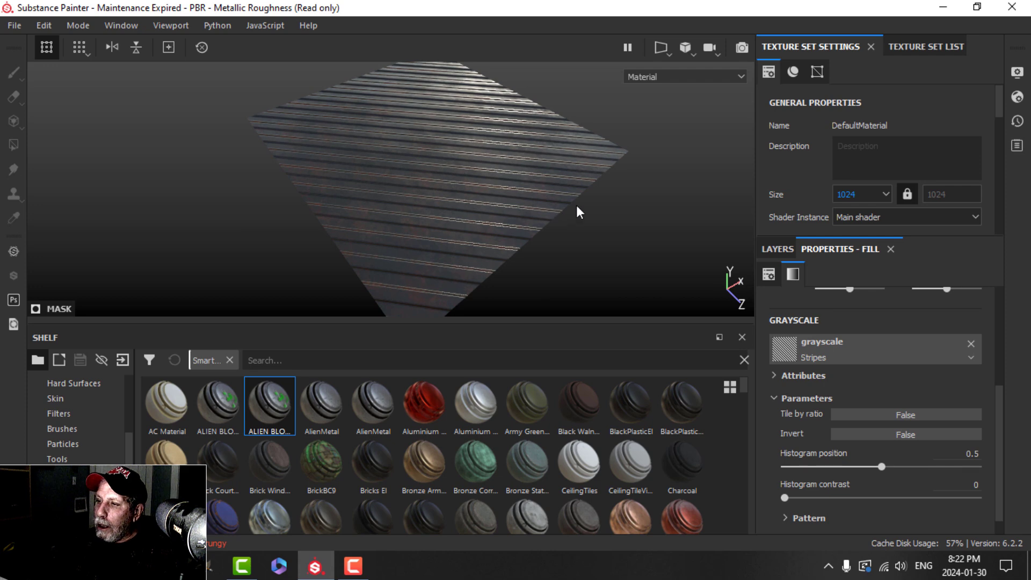
pyautogui.click(1018, 98)
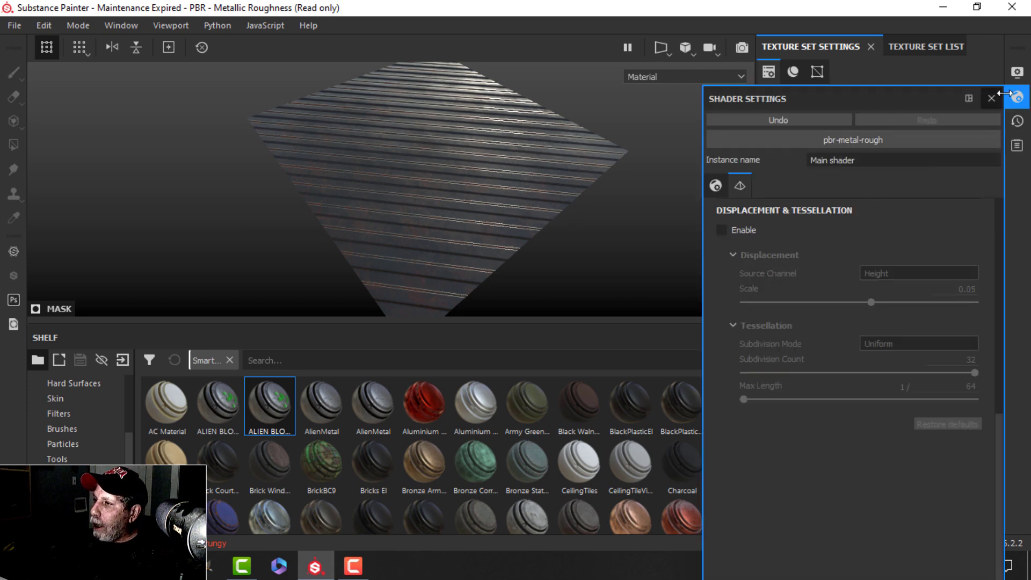
pyautogui.click(1018, 72)
pyautogui.scroll(-6, 768, 375)
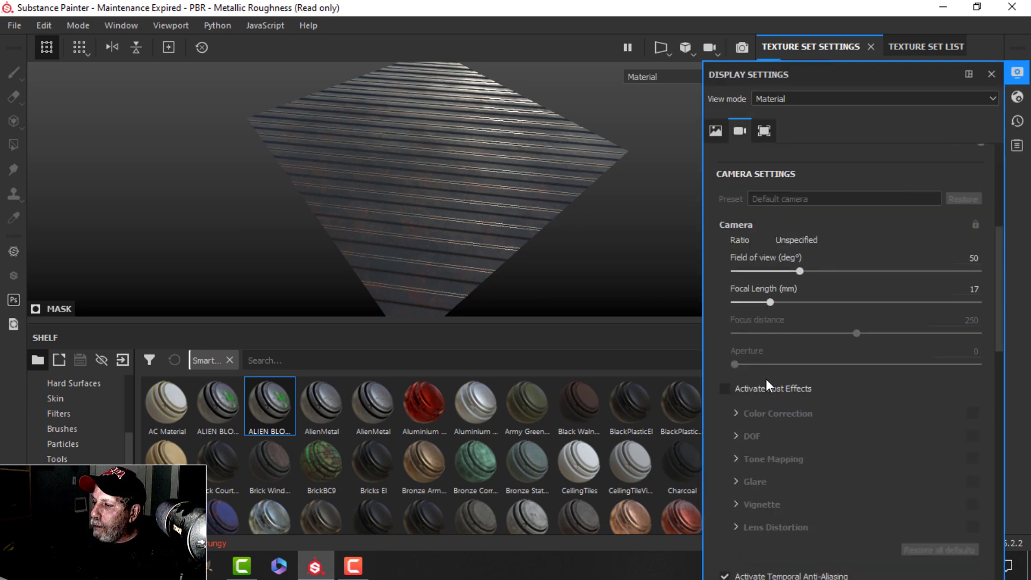
pyautogui.scroll(-3, 766, 382)
pyautogui.click(1018, 72)
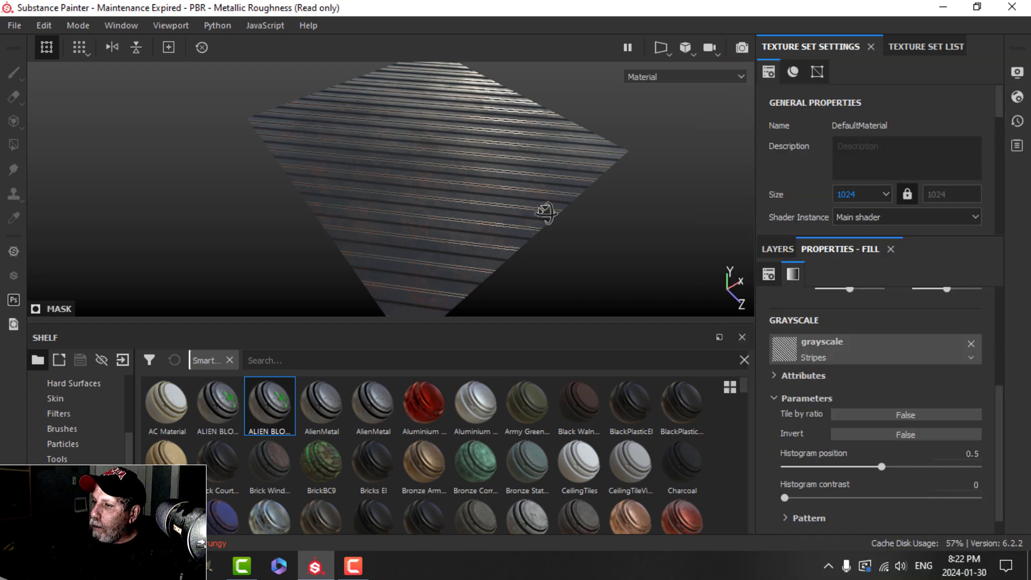
pyautogui.scroll(-1, 774, 456)
pyautogui.scroll(3, 817, 333)
pyautogui.scroll(-3, 821, 376)
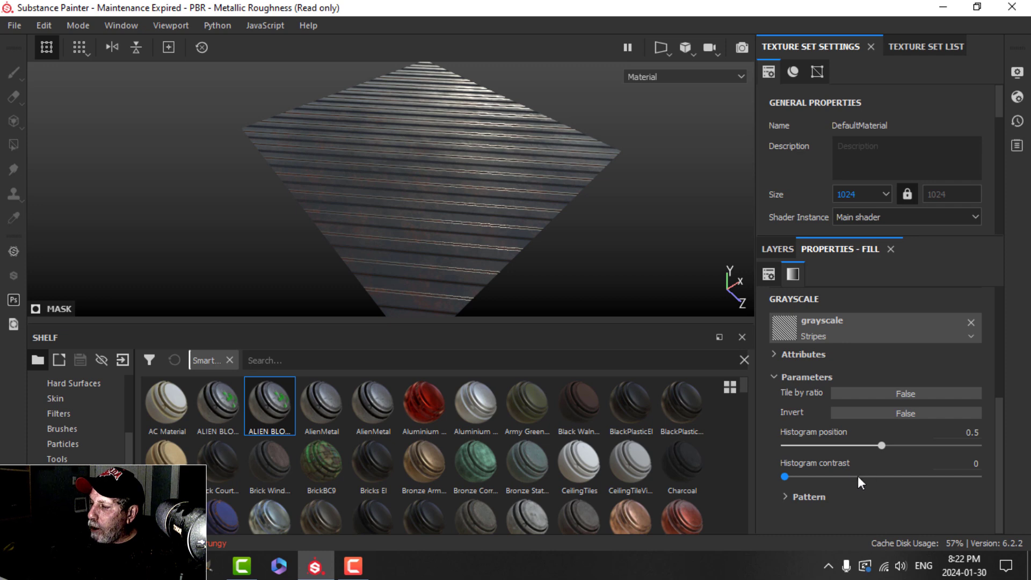
# Expand the Stripes pattern parameters and set Shift to 0.
pyautogui.click(793, 498)
pyautogui.scroll(-3, 845, 491)
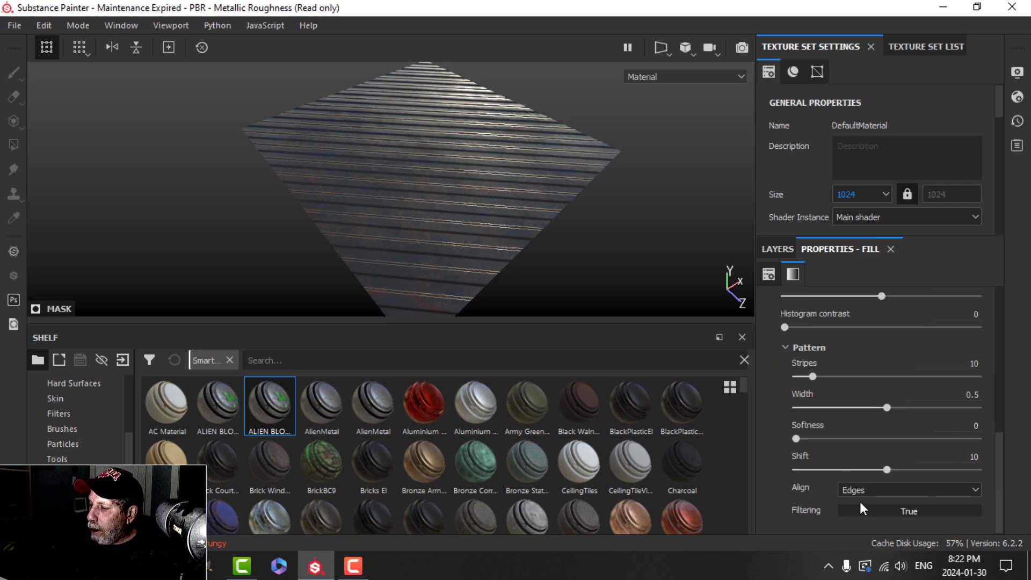
pyautogui.moveTo(885, 468); pyautogui.dragTo(747, 460)
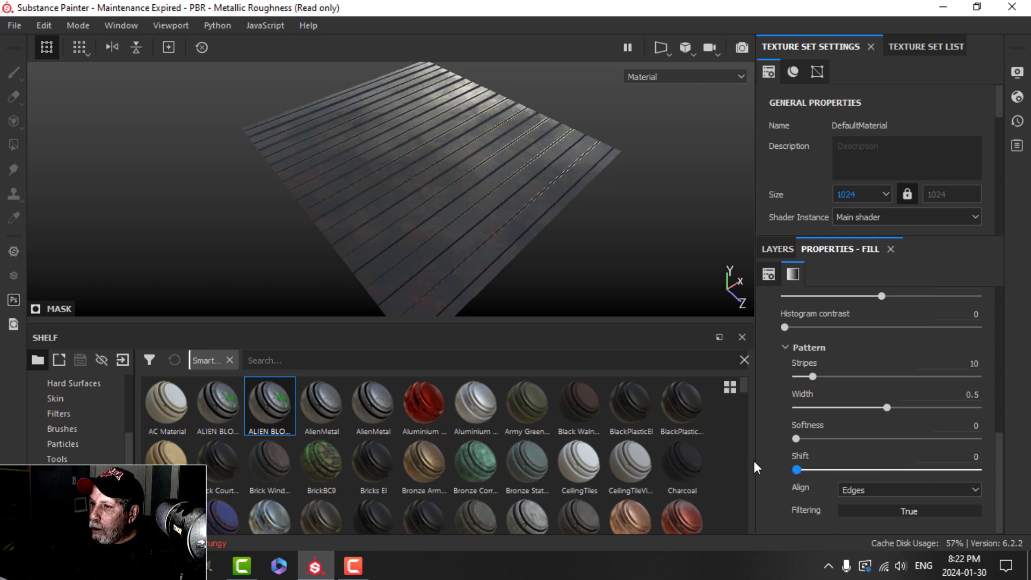
pyautogui.keyDown('alt'); pyautogui.moveTo(576, 206); pyautogui.dragTo(618, 226); pyautogui.keyUp('alt')
pyautogui.scroll(2, 907, 409)
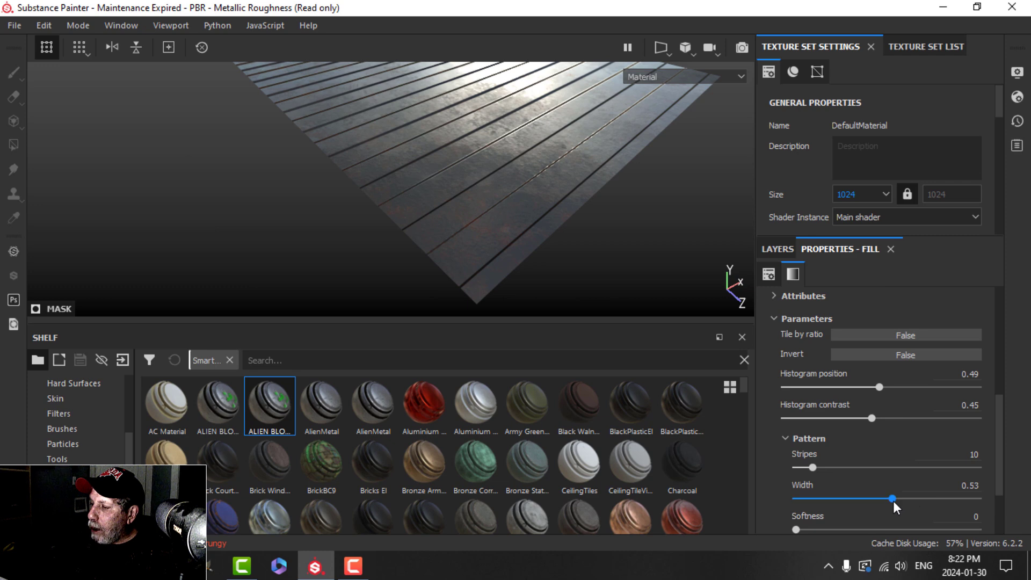
# Widen the stripes to 0.61 and inspect the ribbed plate from new angles.
pyautogui.moveTo(893, 500)
pyautogui.mouseDown()
pyautogui.moveTo(854, 495)
pyautogui.moveTo(952, 492)
pyautogui.moveTo(906, 493)
pyautogui.mouseUp()
pyautogui.keyDown('alt'); pyautogui.moveTo(605, 195); pyautogui.dragTo(511, 215); pyautogui.keyUp('alt')
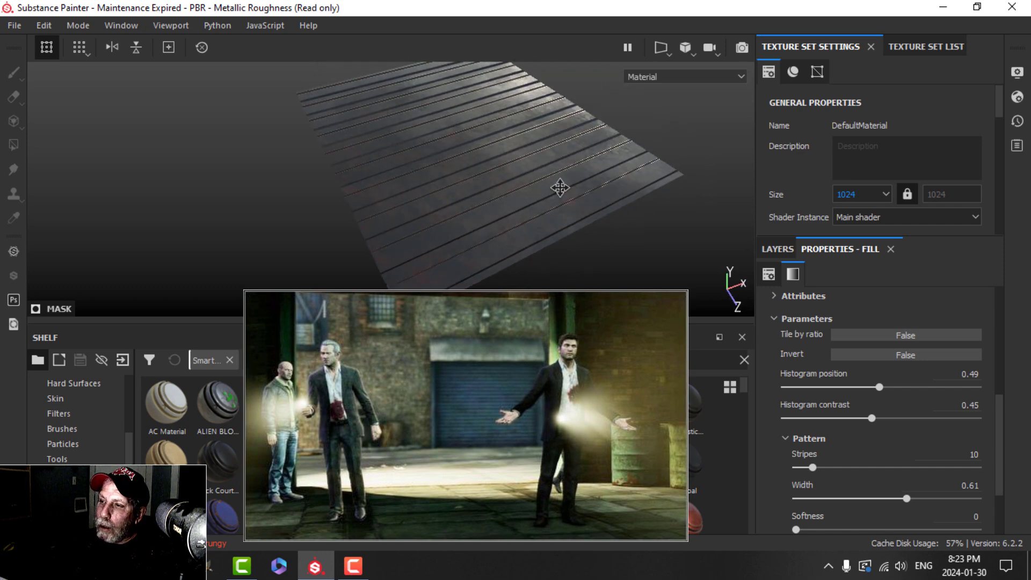
pyautogui.keyDown('alt'); pyautogui.moveTo(560, 187); pyautogui.dragTo(545, 189); pyautogui.keyUp('alt')
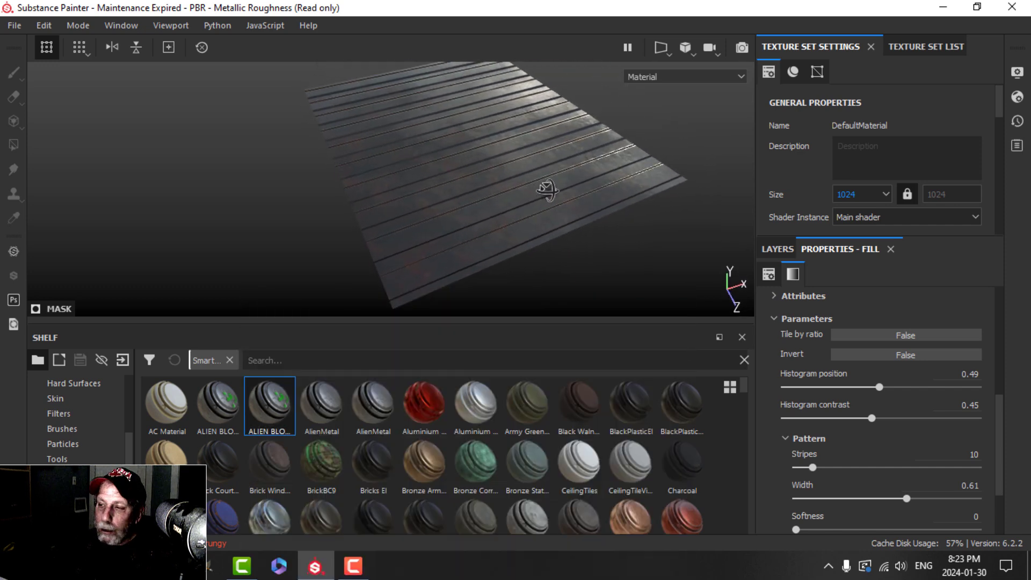
pyautogui.scroll(5, 547, 193)
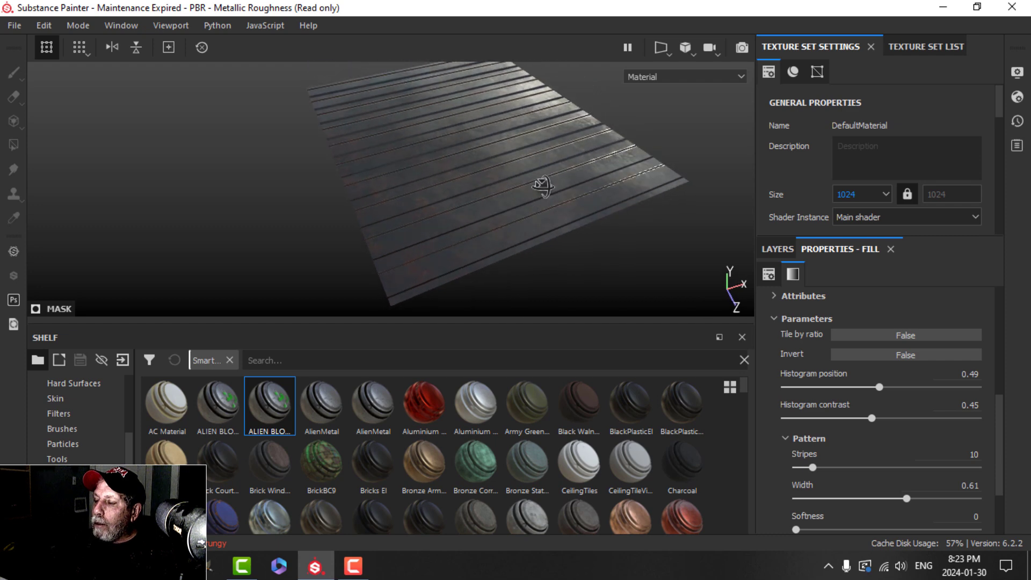
pyautogui.keyDown('alt'); pyautogui.moveTo(547, 196); pyautogui.dragTo(553, 223); pyautogui.keyUp('alt')
pyautogui.keyDown('alt'); pyautogui.moveTo(553, 222); pyautogui.dragTo(553, 209, button='middle'); pyautogui.keyUp('alt')
# Add a Bevel filter above Stripes in Fill layer 1's mask.
pyautogui.click(780, 250)
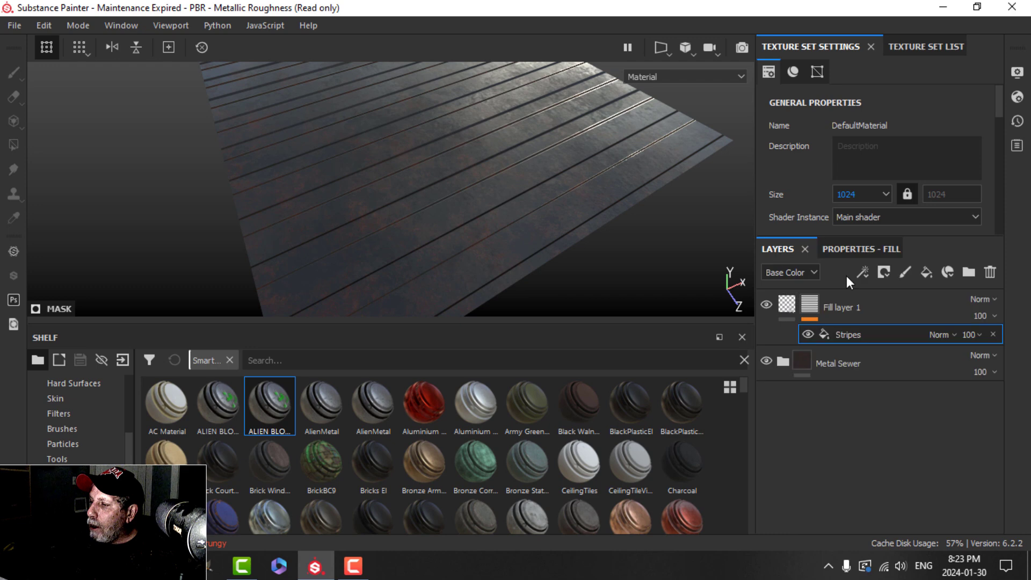
pyautogui.click(865, 271)
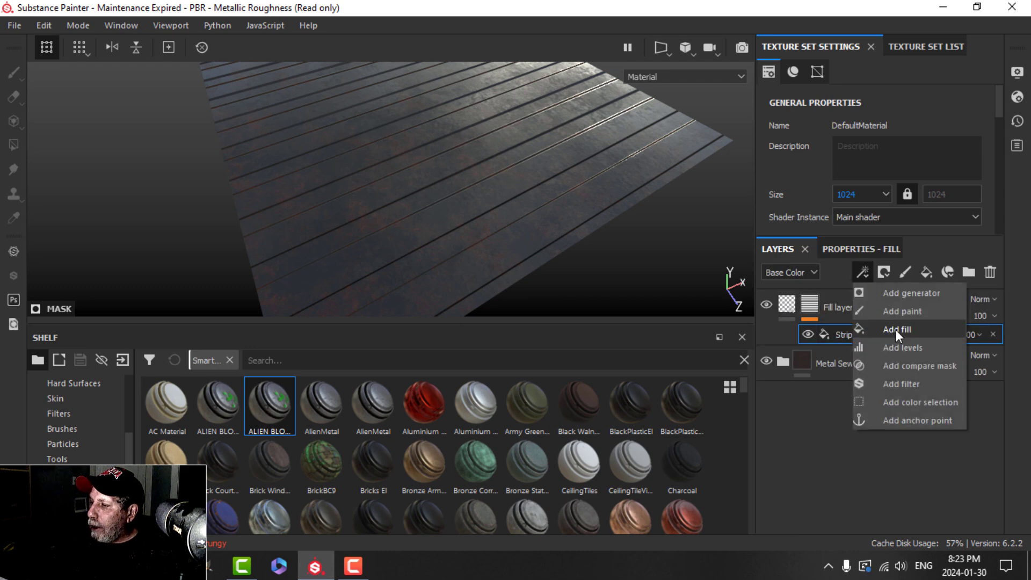
pyautogui.click(909, 383)
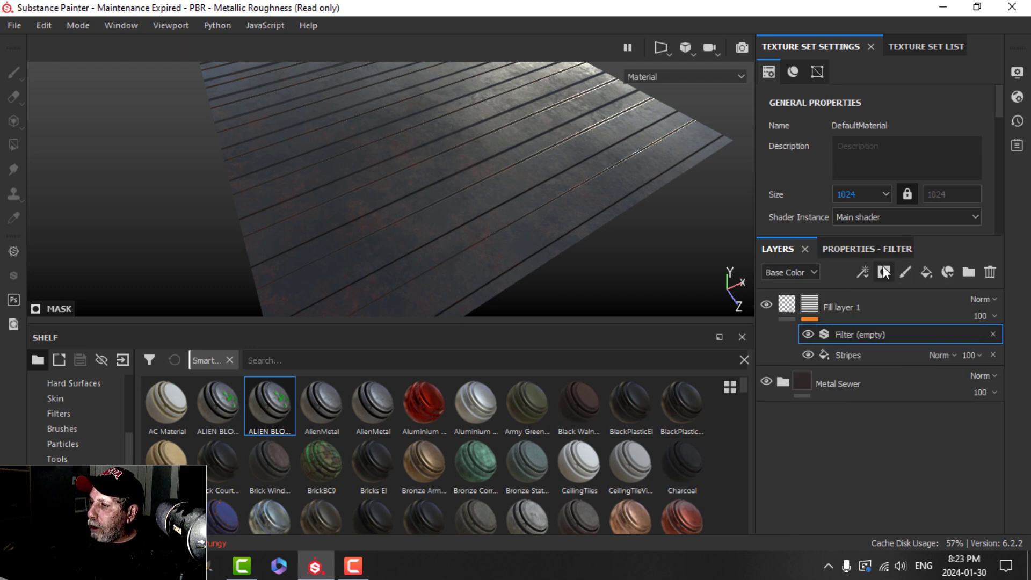
pyautogui.click(869, 250)
pyautogui.click(883, 295)
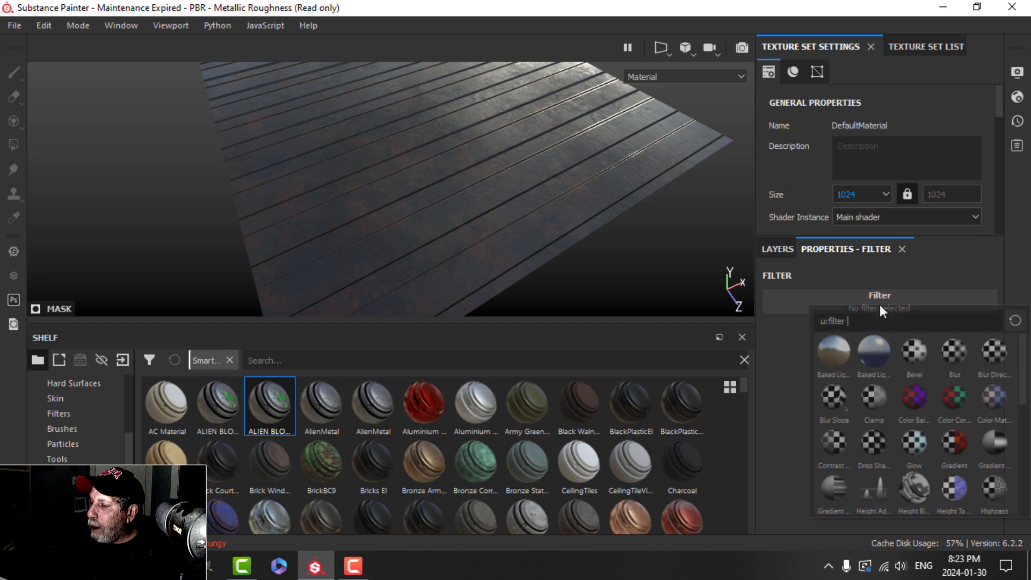
pyautogui.click(915, 350)
# Tune the Bevel distance, settling around -0.14, while inspecting the corrugated plate.
pyautogui.keyDown('alt'); pyautogui.moveTo(578, 228); pyautogui.dragTo(560, 215); pyautogui.keyUp('alt')
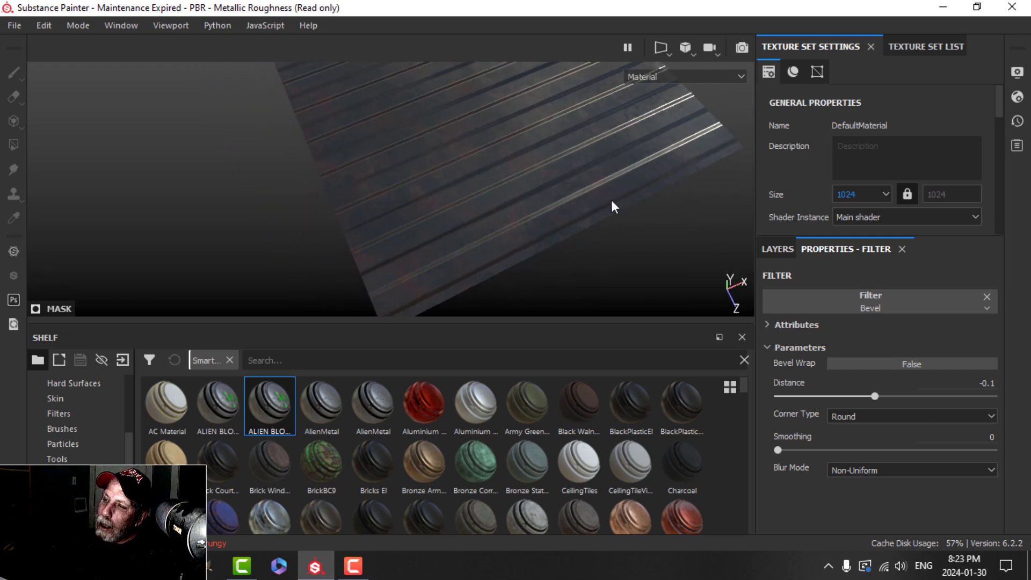
pyautogui.keyDown('shift'); pyautogui.moveTo(611, 199); pyautogui.dragTo(617, 178, button='right'); pyautogui.keyUp('shift')
pyautogui.scroll(-4, 594, 218)
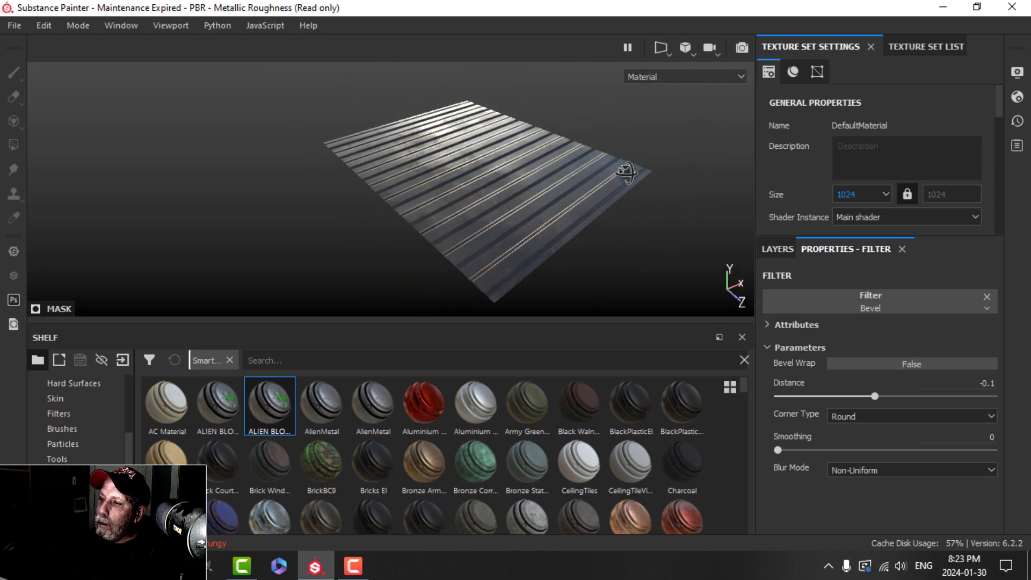
pyautogui.keyDown('alt'); pyautogui.moveTo(626, 173); pyautogui.dragTo(558, 219); pyautogui.keyUp('alt')
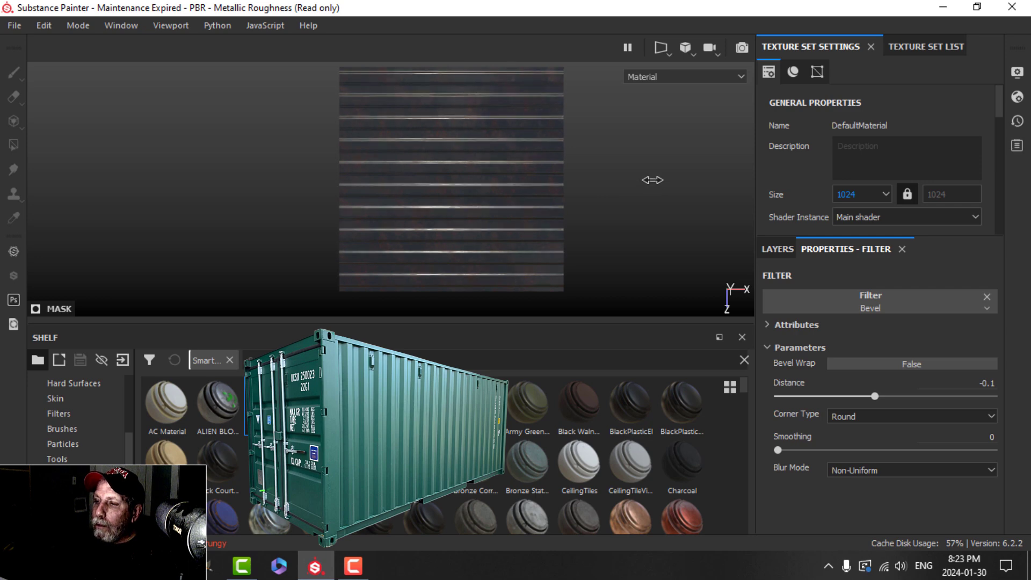
pyautogui.keyDown('alt'); pyautogui.moveTo(652, 180); pyautogui.dragTo(633, 198, button='right'); pyautogui.keyUp('alt')
pyautogui.keyDown('alt'); pyautogui.moveTo(633, 198); pyautogui.dragTo(642, 170, button='middle'); pyautogui.keyUp('alt')
pyautogui.keyDown('alt'); pyautogui.moveTo(652, 184); pyautogui.dragTo(601, 191); pyautogui.keyUp('alt')
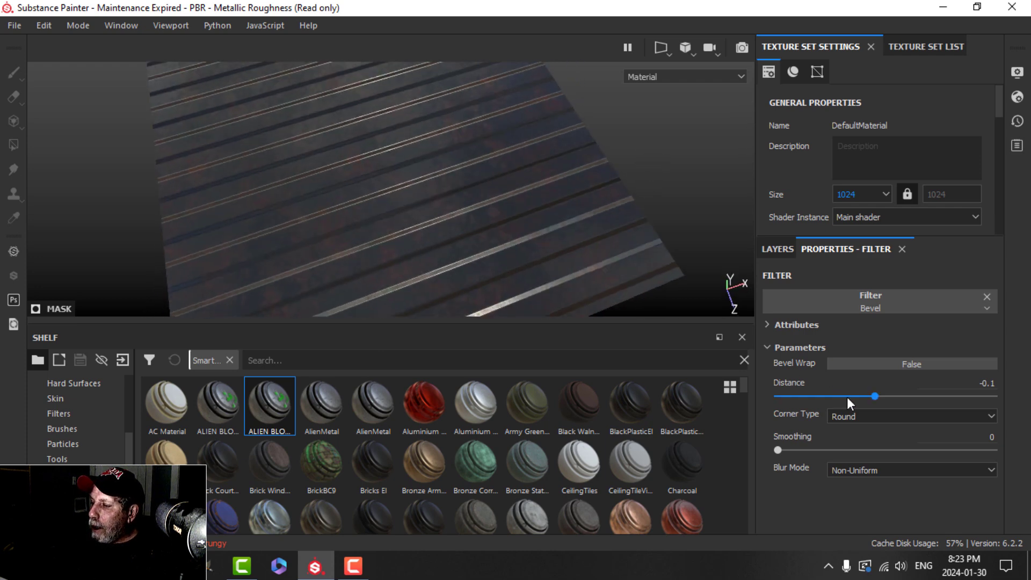
pyautogui.moveTo(875, 398); pyautogui.dragTo(868, 397)
pyautogui.keyDown('alt'); pyautogui.moveTo(544, 278); pyautogui.dragTo(712, 321); pyautogui.keyUp('alt')
pyautogui.moveTo(868, 396); pyautogui.dragTo(875, 388)
# Adjust the histogram position of the Stripes fill effect.
pyautogui.click(775, 249)
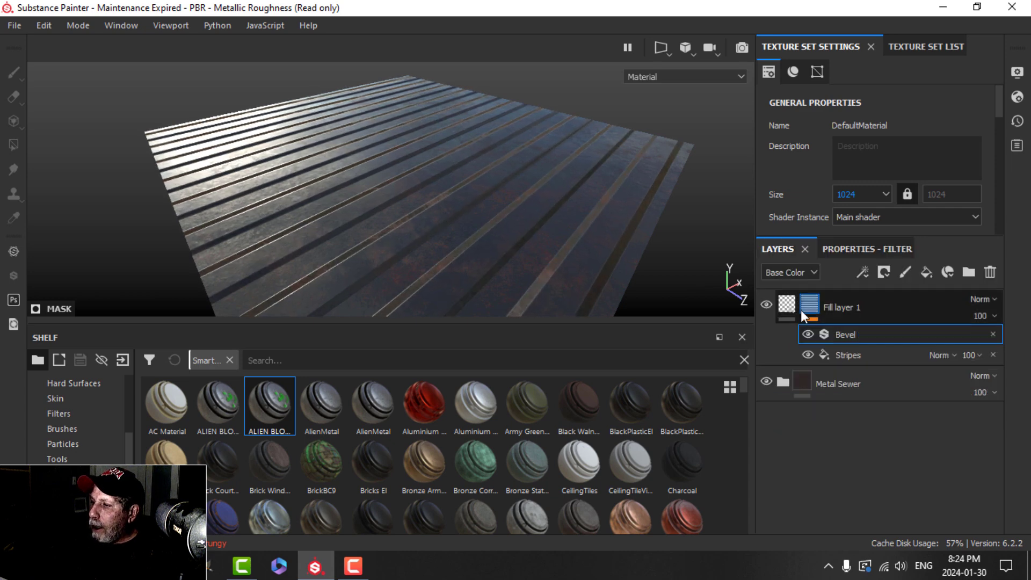
pyautogui.click(846, 353)
pyautogui.click(861, 249)
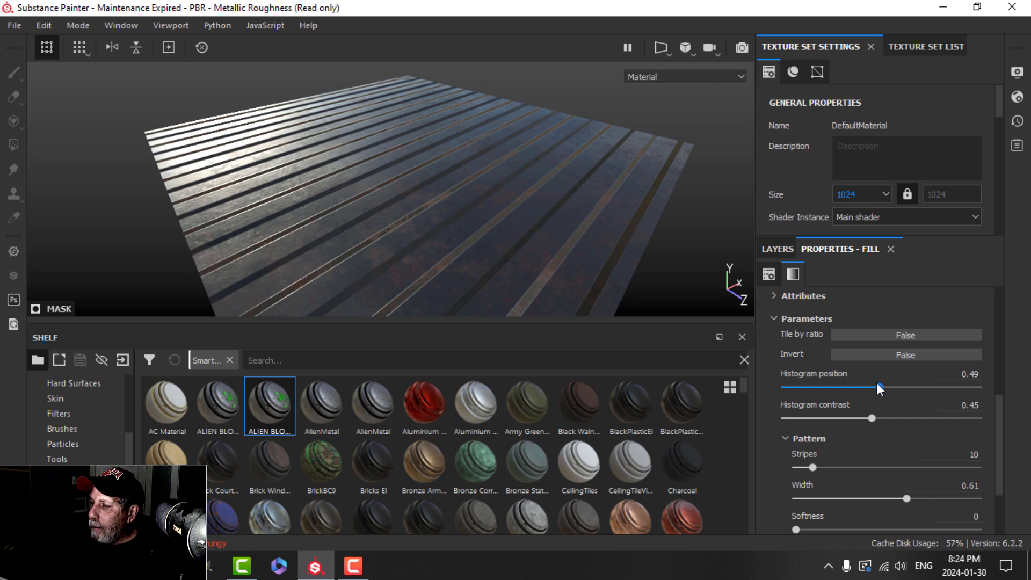
pyautogui.moveTo(876, 386); pyautogui.dragTo(851, 383)
pyautogui.keyDown('alt'); pyautogui.moveTo(558, 272); pyautogui.dragTo(481, 224); pyautogui.keyUp('alt')
# Add a height-only Fill layer 2 with its height lowered to about -0.34.
pyautogui.click(777, 249)
pyautogui.click(787, 304)
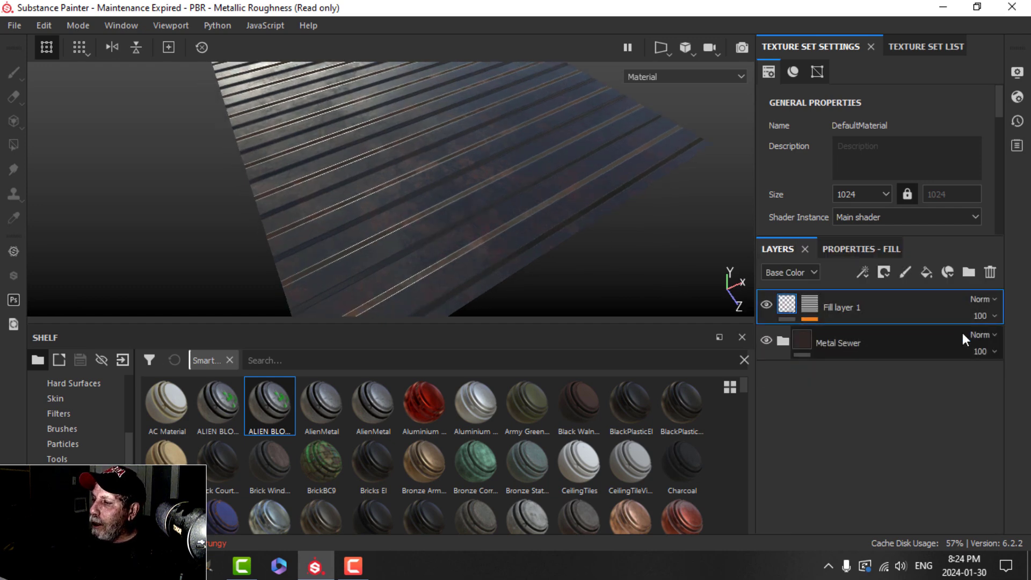
pyautogui.click(875, 250)
pyautogui.keyDown('ctrl'); pyautogui.click(845, 321); pyautogui.keyUp('ctrl')
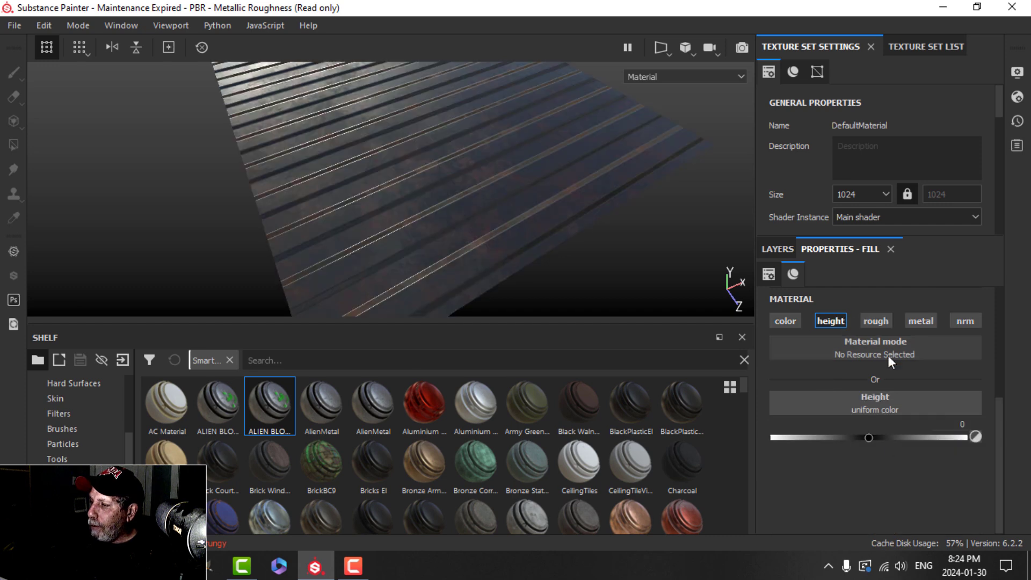
pyautogui.moveTo(864, 437); pyautogui.dragTo(833, 436)
# Give Fill layer 2 a black mask with a fill effect using Tile Generator.
pyautogui.click(793, 255)
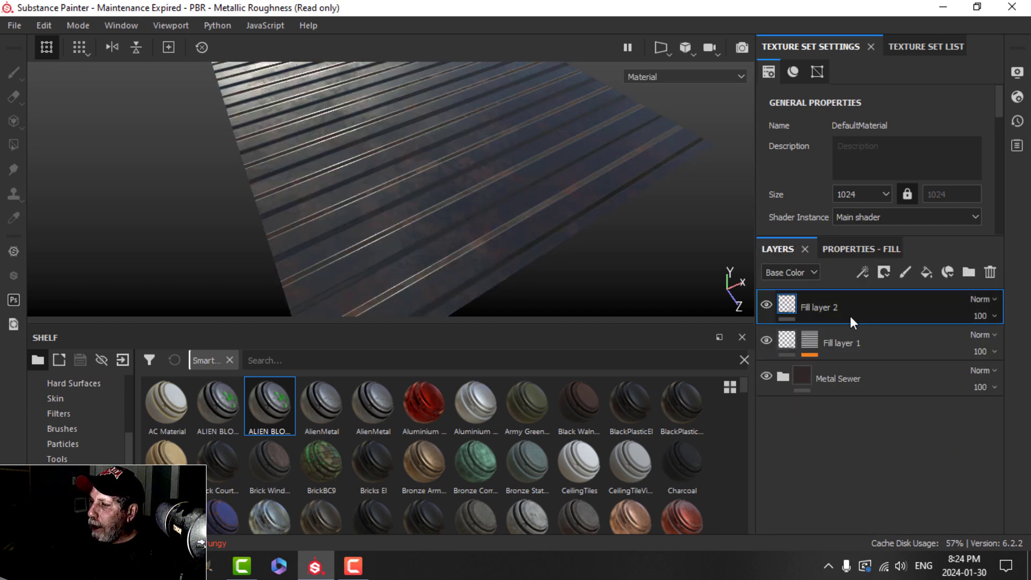
pyautogui.click(885, 271)
pyautogui.click(900, 305)
pyautogui.click(867, 271)
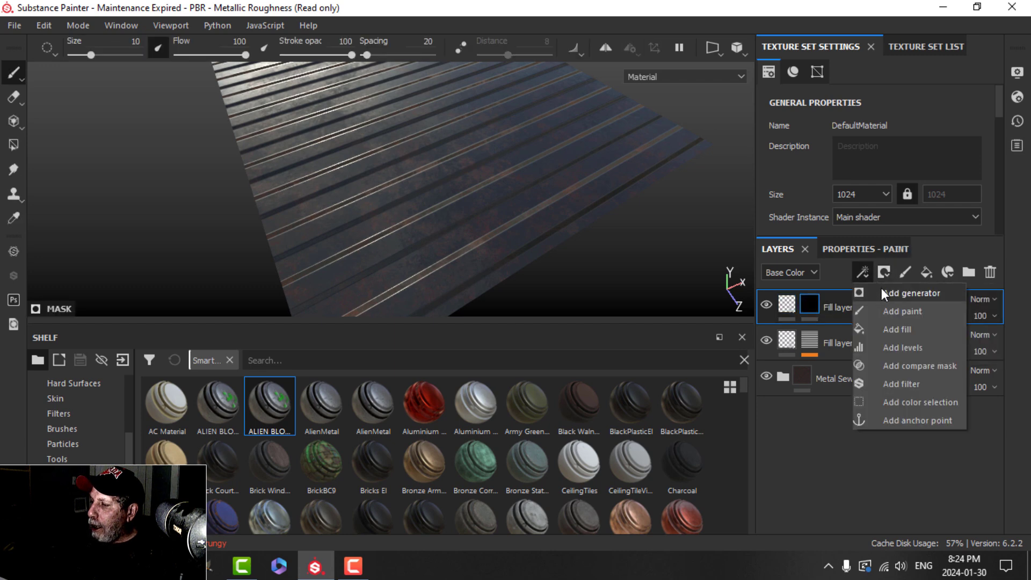
pyautogui.click(898, 330)
pyautogui.click(871, 250)
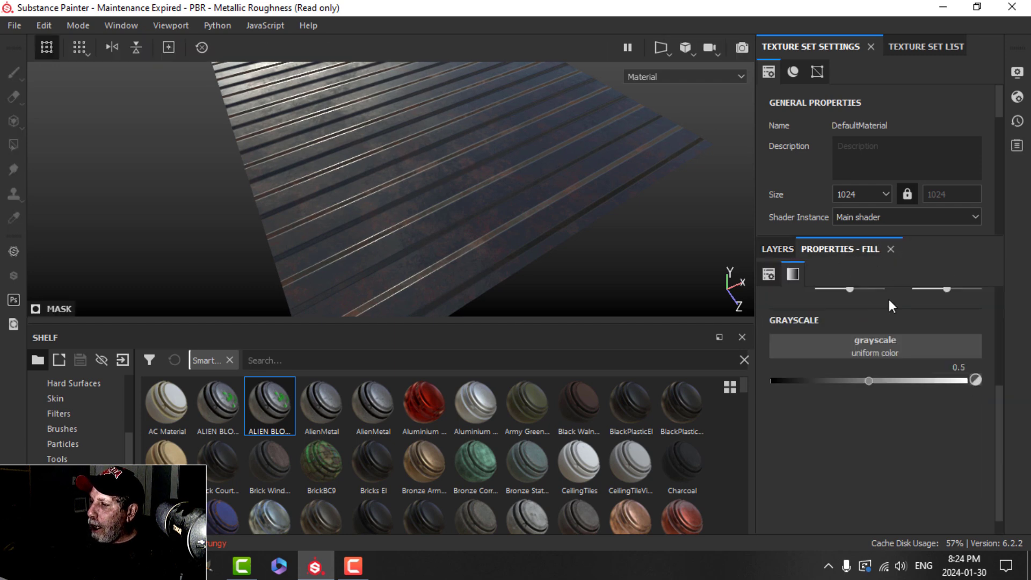
pyautogui.click(884, 345)
pyautogui.press('BackSpace')
pyautogui.press('BackSpace')
pyautogui.press('BackSpace')
pyautogui.press('BackSpace')
pyautogui.press('BackSpace')
pyautogui.press('BackSpace')
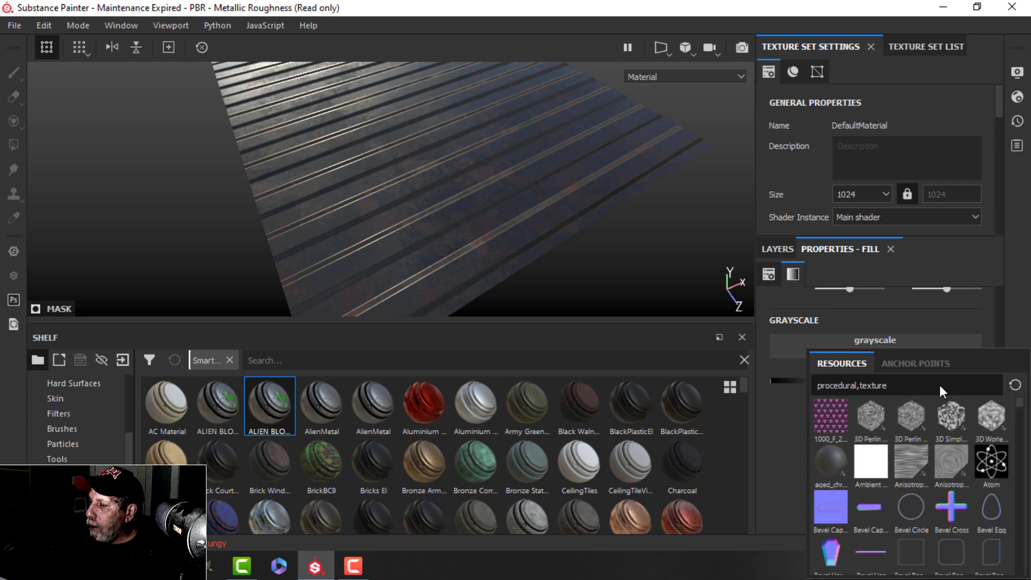
pyautogui.write('tuile')
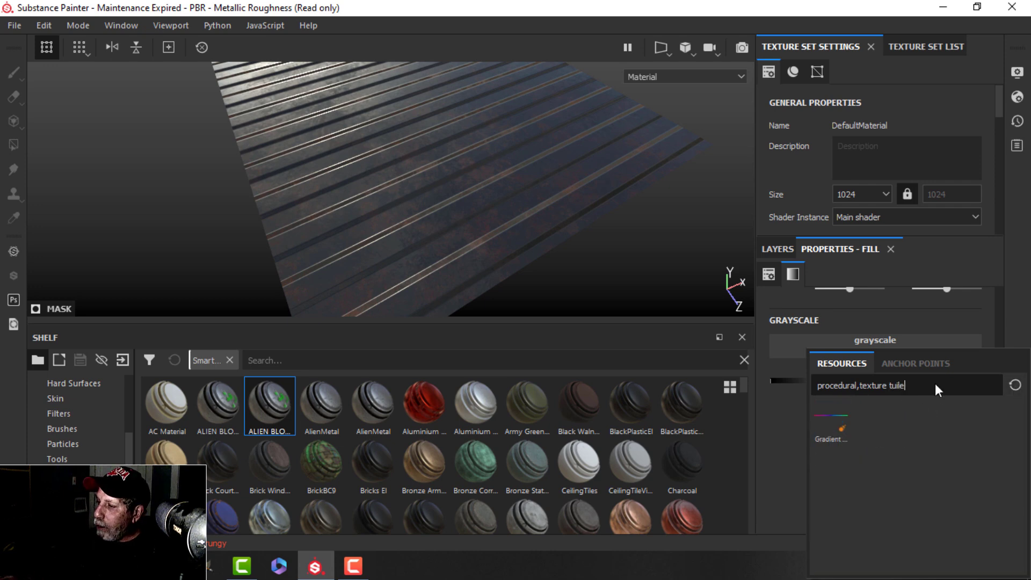
pyautogui.press('BackSpace')
pyautogui.press('BackSpace')
pyautogui.press('BackSpace')
pyautogui.press('BackSpace')
pyautogui.write('ile')
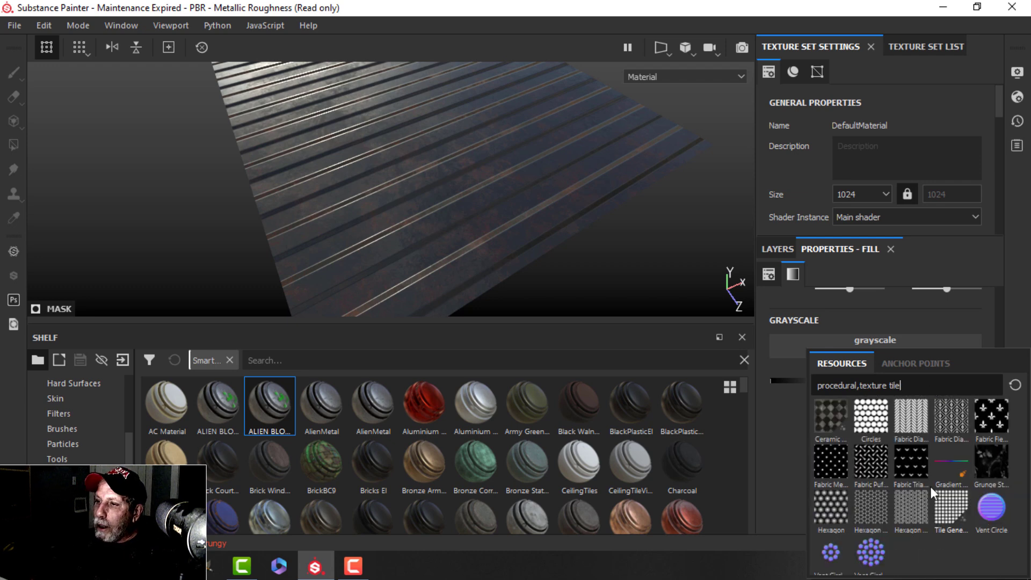
pyautogui.click(930, 487)
# Set the Tile Generator pattern type to Image Input and use the JRO_Bolts alpha as its tile.
pyautogui.scroll(-2, 878, 436)
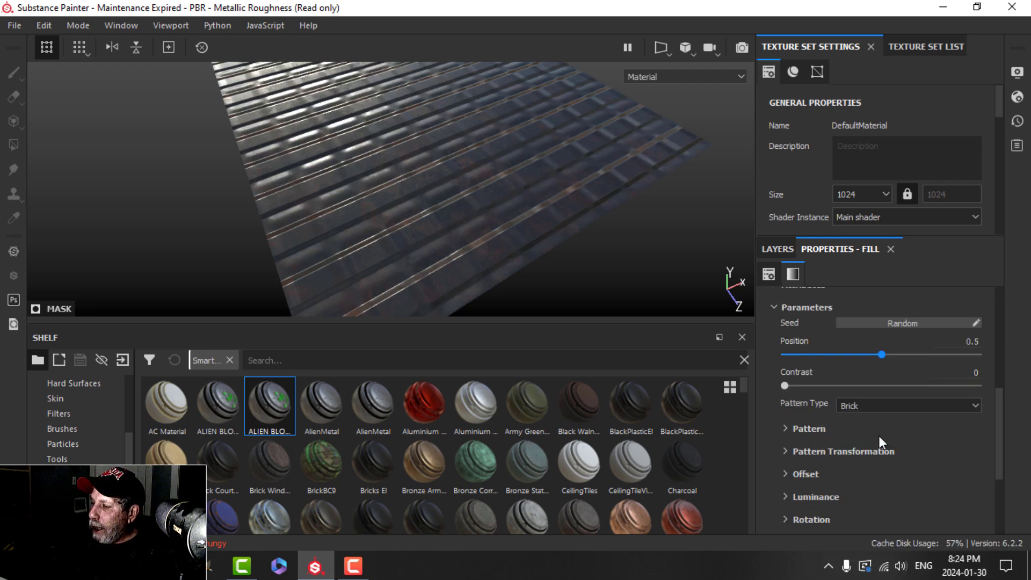
pyautogui.click(859, 406)
pyautogui.click(870, 416)
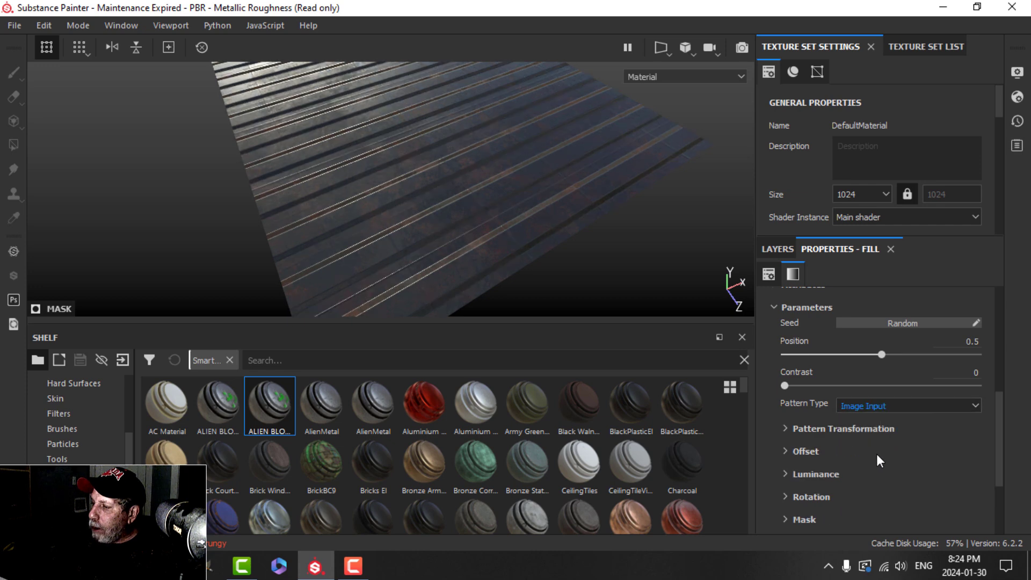
pyautogui.scroll(-3, 876, 451)
pyautogui.scroll(3, 66, 433)
pyautogui.click(61, 413)
pyautogui.click(315, 361)
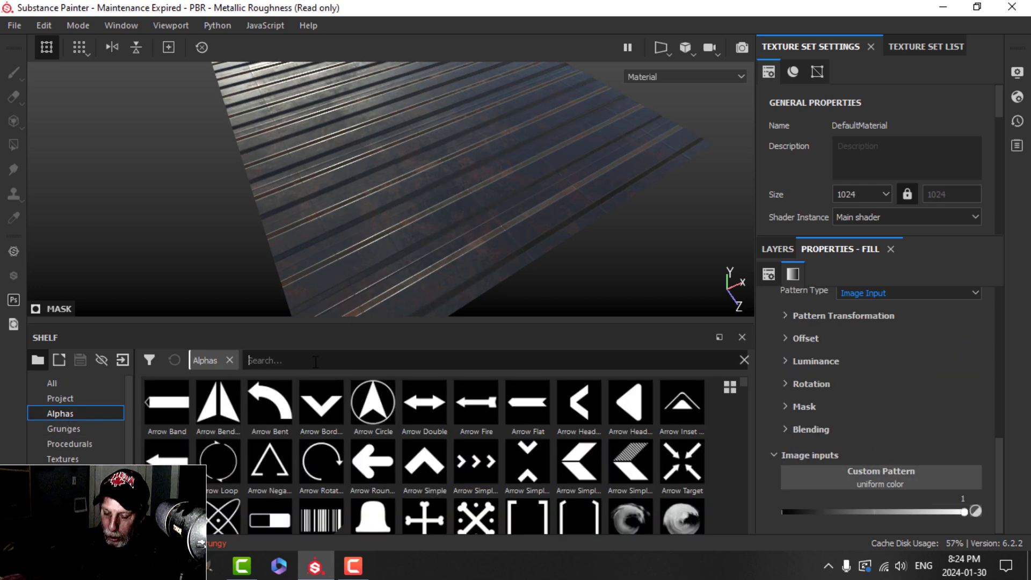
pyautogui.write('bolt')
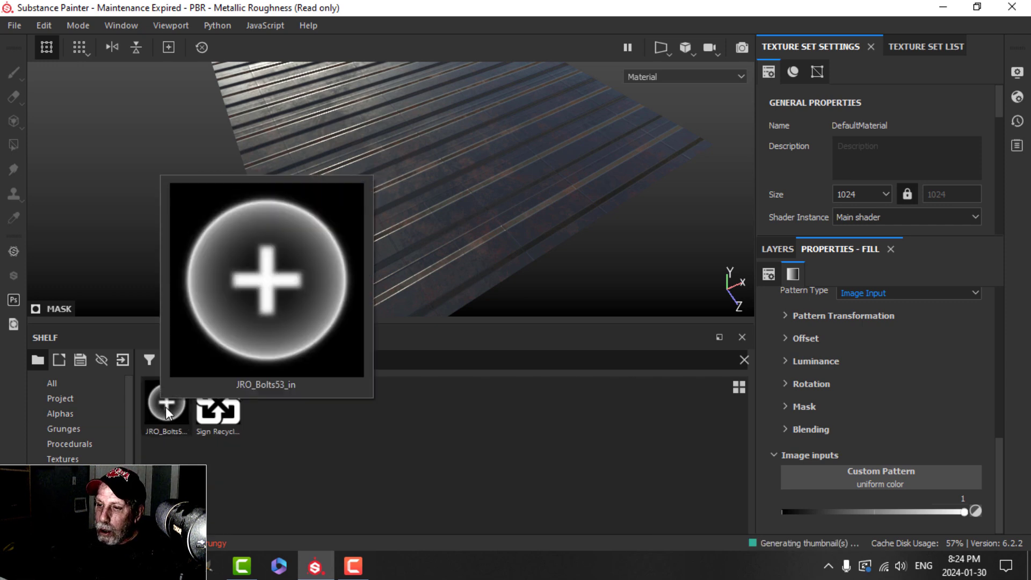
pyautogui.moveTo(168, 412); pyautogui.dragTo(856, 502)
pyautogui.scroll(3, 849, 429)
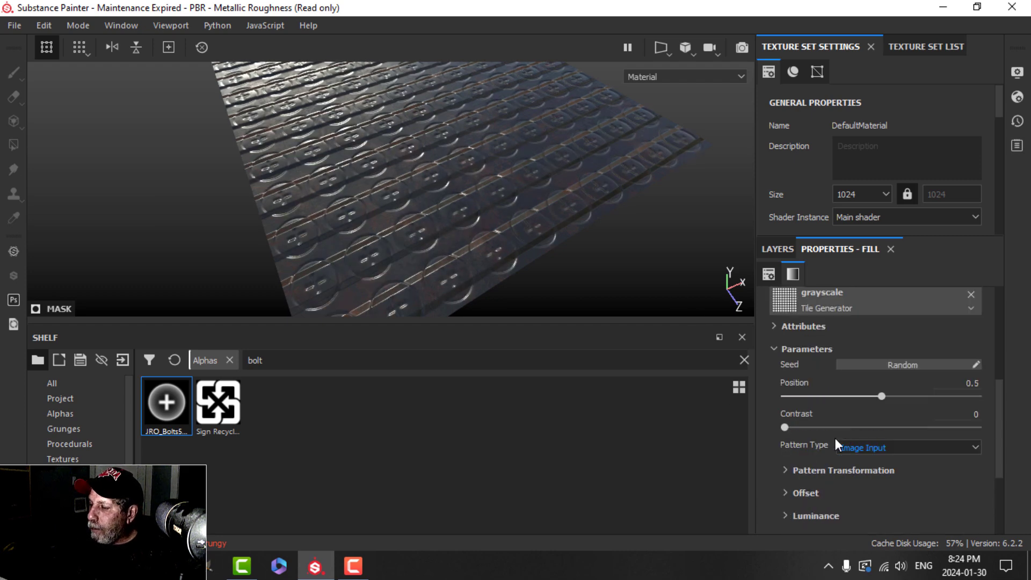
# Expand Pattern Transformation and drag the bolt tile Scale down to about 0.29.
pyautogui.click(787, 471)
pyautogui.scroll(-4, 845, 475)
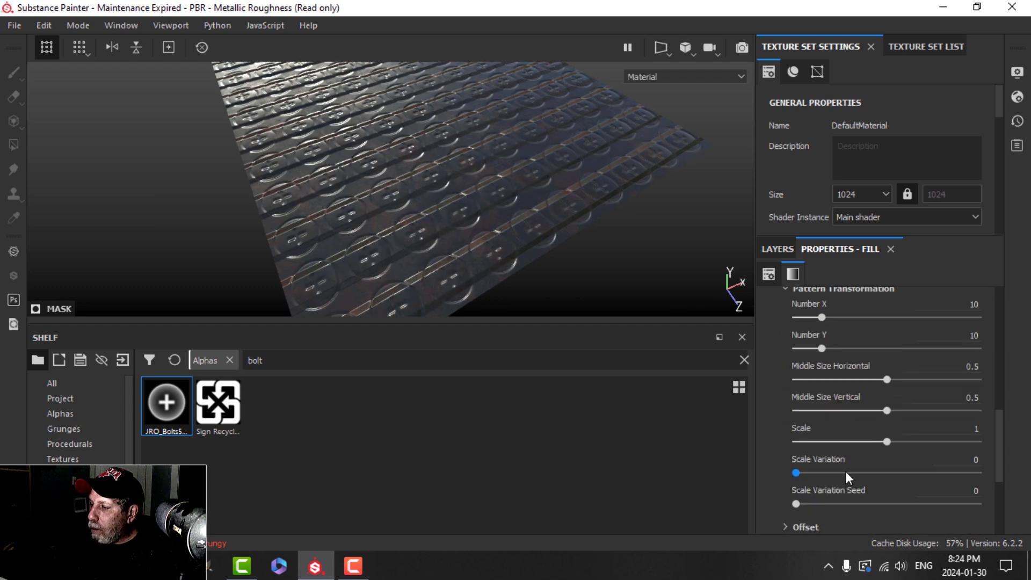
pyautogui.moveTo(887, 441); pyautogui.dragTo(822, 442)
pyautogui.keyDown('alt'); pyautogui.moveTo(515, 295); pyautogui.dragTo(473, 251); pyautogui.keyUp('alt')
pyautogui.scroll(5, 476, 219)
pyautogui.moveTo(454, 236); pyautogui.dragTo(453, 221, button='middle')
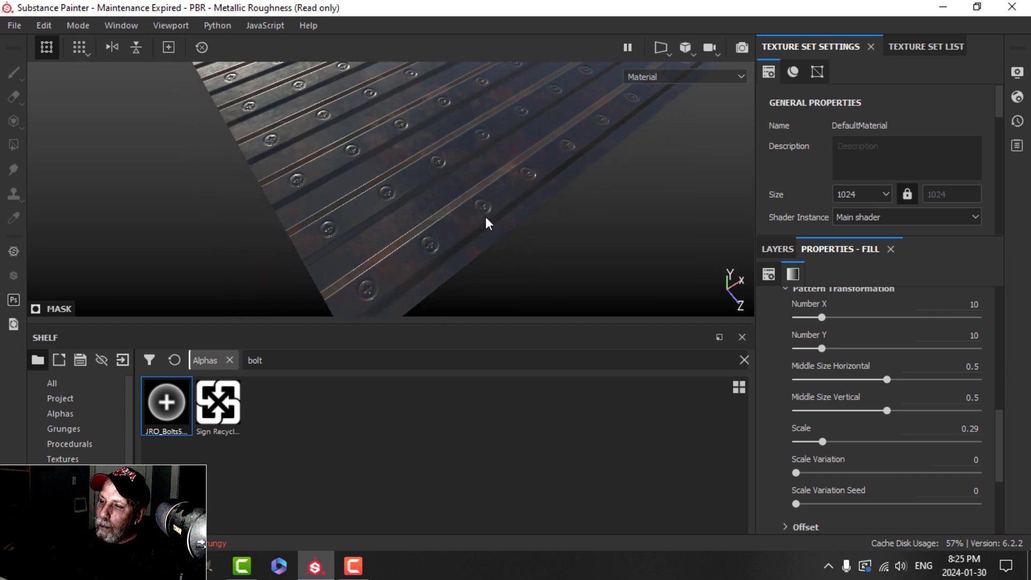
pyautogui.scroll(-5, 453, 195)
pyautogui.keyDown('alt'); pyautogui.moveTo(462, 188); pyautogui.dragTo(451, 244); pyautogui.keyUp('alt')
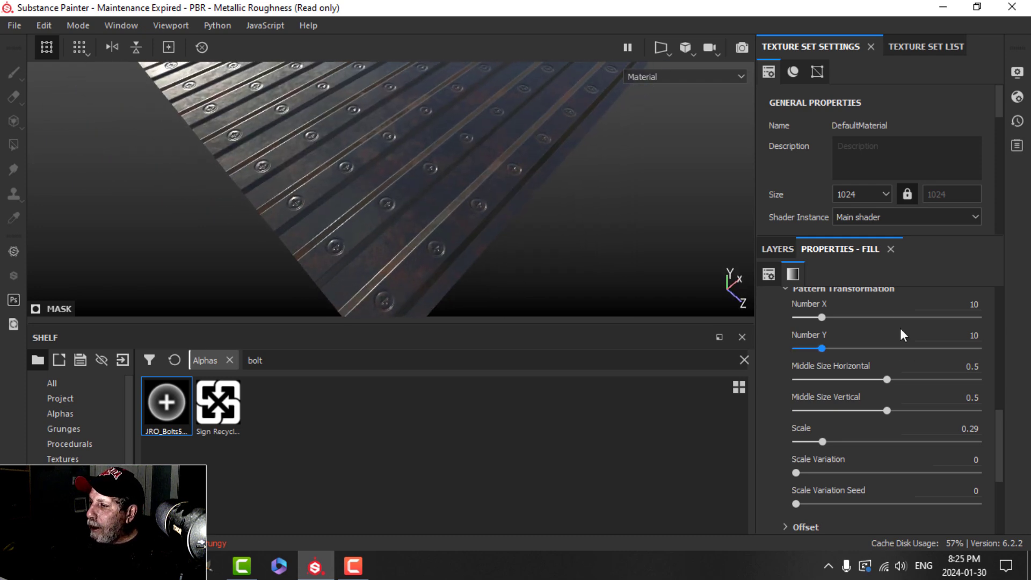
pyautogui.scroll(5, 894, 335)
pyautogui.scroll(1, 897, 366)
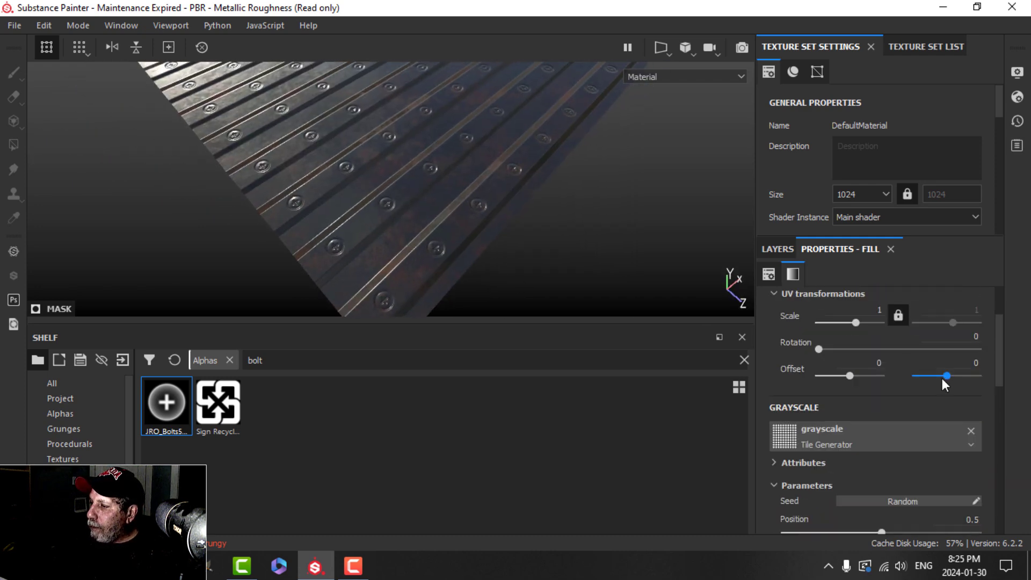
# Offset the bolt pattern's V by 0.05 and fine-tune the tile scale to 0.24.
pyautogui.moveTo(947, 376); pyautogui.dragTo(949, 376)
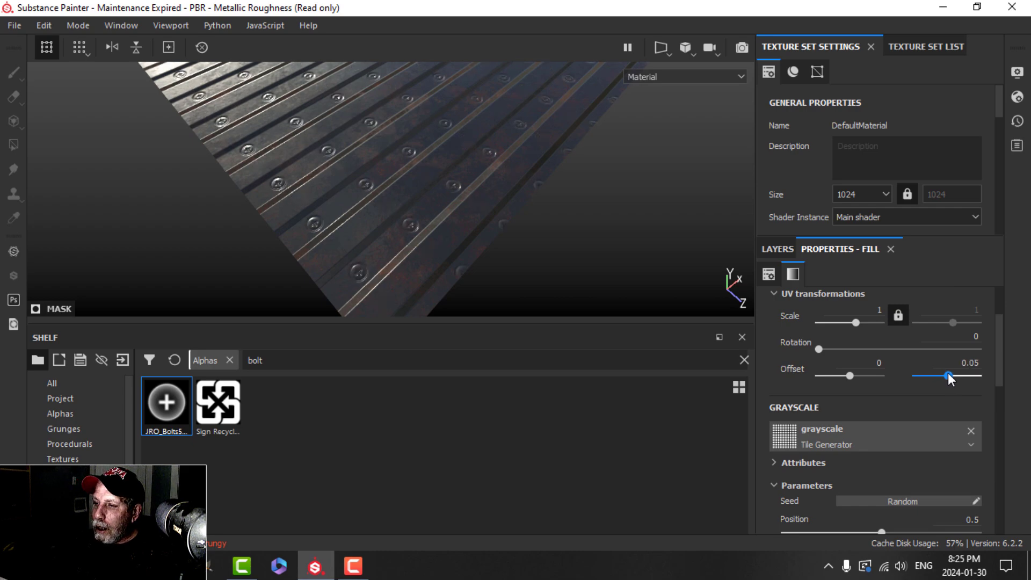
pyautogui.keyDown('alt'); pyautogui.moveTo(408, 178); pyautogui.dragTo(392, 262); pyautogui.keyUp('alt')
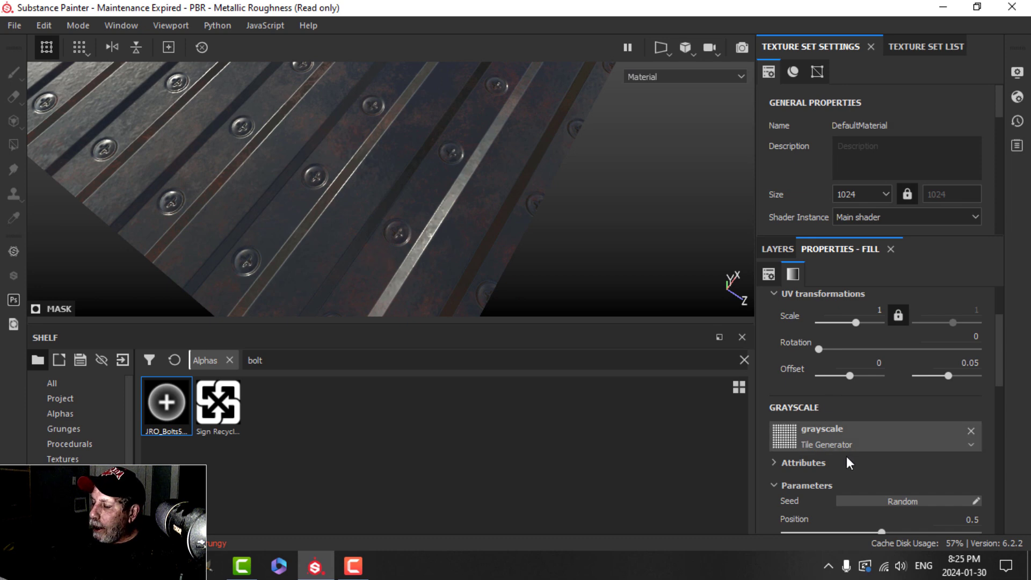
pyautogui.scroll(-5, 846, 461)
pyautogui.moveTo(818, 305); pyautogui.dragTo(817, 304)
pyautogui.keyDown('alt'); pyautogui.moveTo(354, 210); pyautogui.dragTo(557, 174); pyautogui.keyUp('alt')
pyautogui.keyDown('shift'); pyautogui.moveTo(557, 174); pyautogui.dragTo(480, 195, button='right'); pyautogui.keyUp('shift')
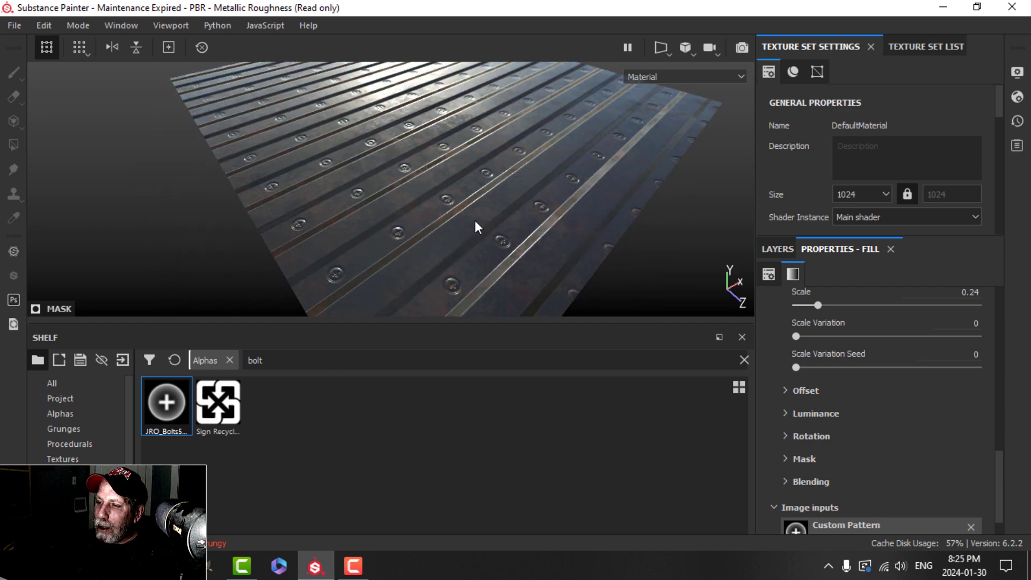
pyautogui.keyDown('alt'); pyautogui.moveTo(480, 227); pyautogui.dragTo(490, 207); pyautogui.keyUp('alt')
pyautogui.keyDown('shift'); pyautogui.moveTo(468, 237); pyautogui.dragTo(460, 205, button='right'); pyautogui.keyUp('shift')
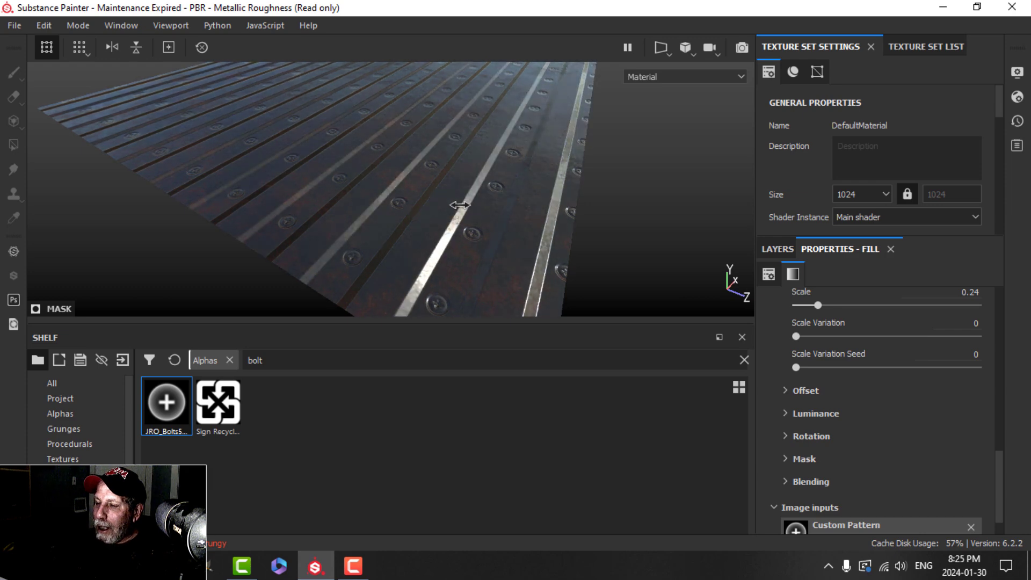
pyautogui.keyDown('alt'); pyautogui.moveTo(517, 215); pyautogui.dragTo(488, 221); pyautogui.keyUp('alt')
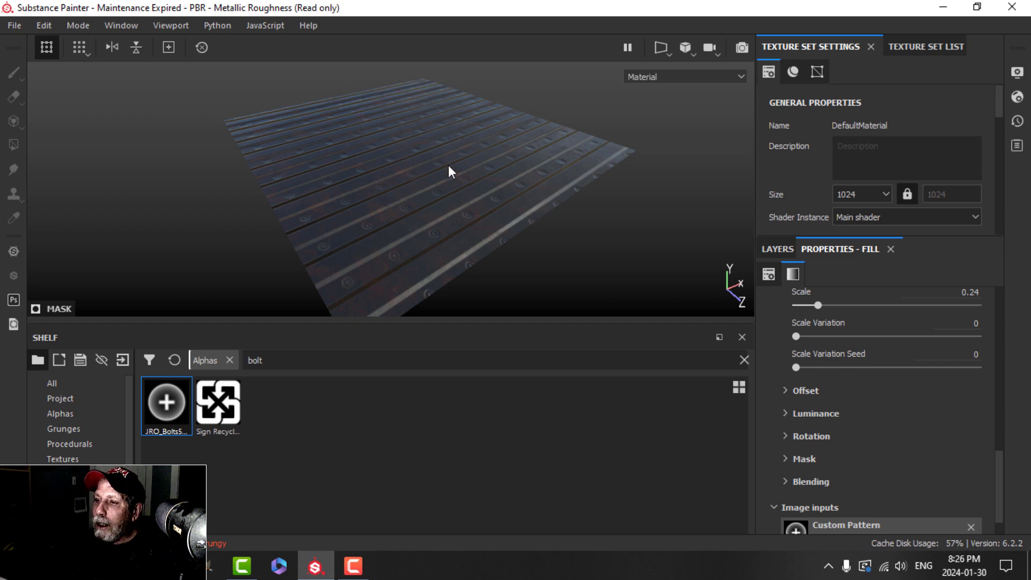
pyautogui.keyDown('alt'); pyautogui.moveTo(449, 167); pyautogui.dragTo(448, 183); pyautogui.keyUp('alt')
pyautogui.keyDown('alt'); pyautogui.moveTo(413, 222); pyautogui.dragTo(439, 229); pyautogui.keyUp('alt')
pyautogui.keyDown('shift'); pyautogui.moveTo(440, 230); pyautogui.dragTo(434, 231, button='right'); pyautogui.keyUp('shift')
# Enable Displacement & Tessellation in the Shader Settings panel.
pyautogui.click(1017, 74)
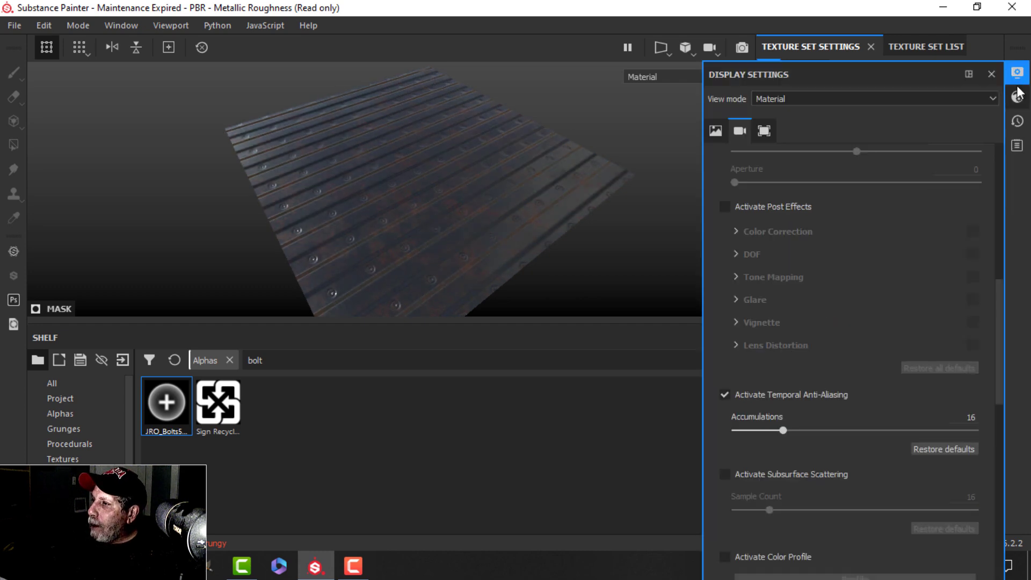
pyautogui.click(1018, 96)
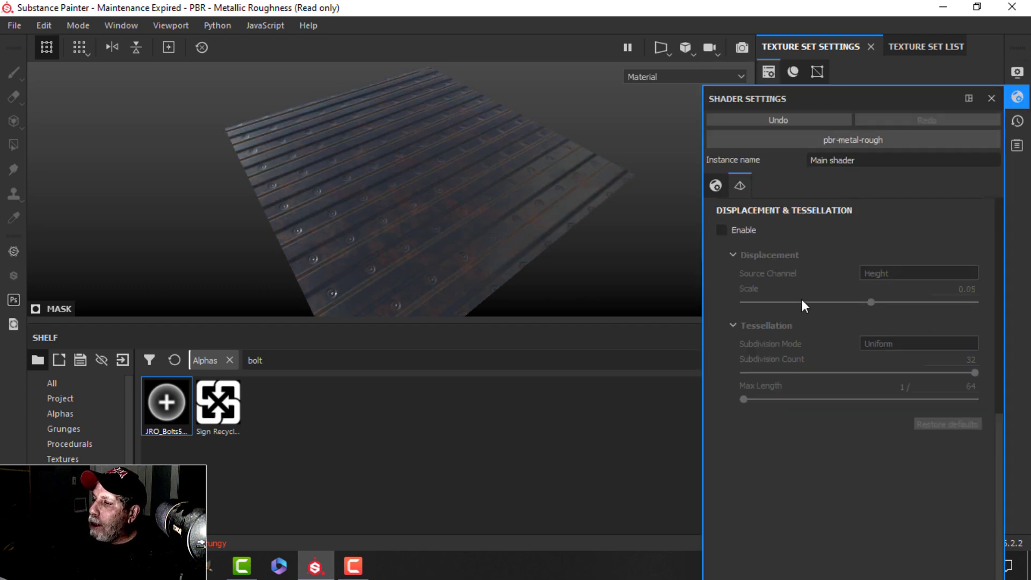
pyautogui.scroll(6, 772, 259)
pyautogui.scroll(-5, 782, 239)
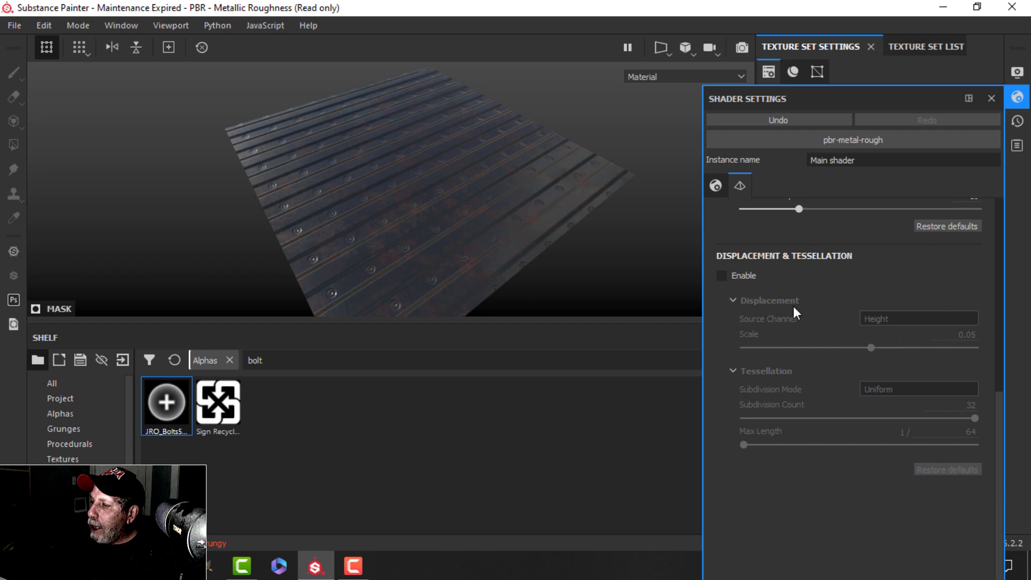
pyautogui.click(723, 277)
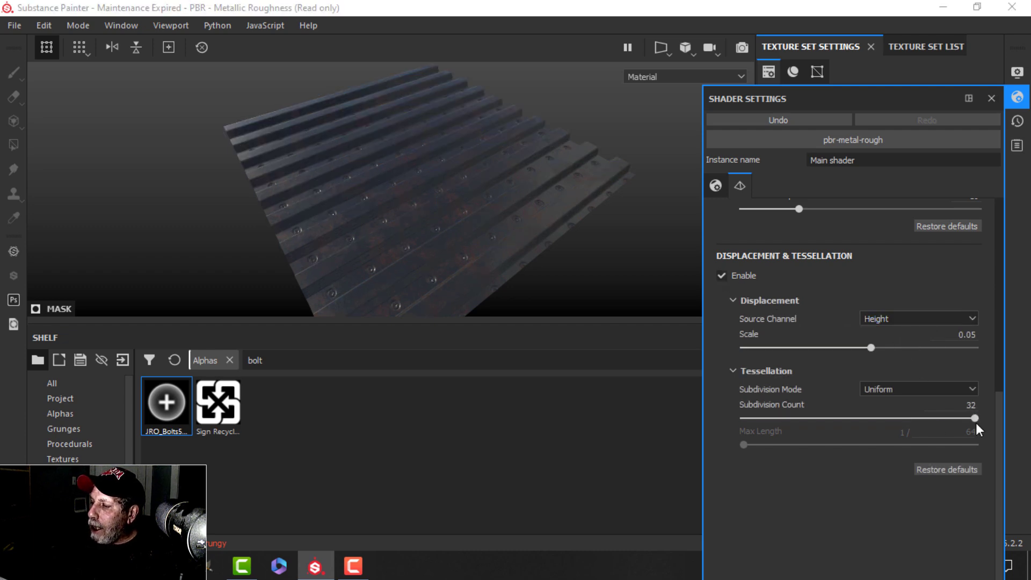
# Set the tessellation subdivision count to 31.39, then view the displaced sheet from a low angle.
pyautogui.moveTo(975, 419); pyautogui.dragTo(836, 418)
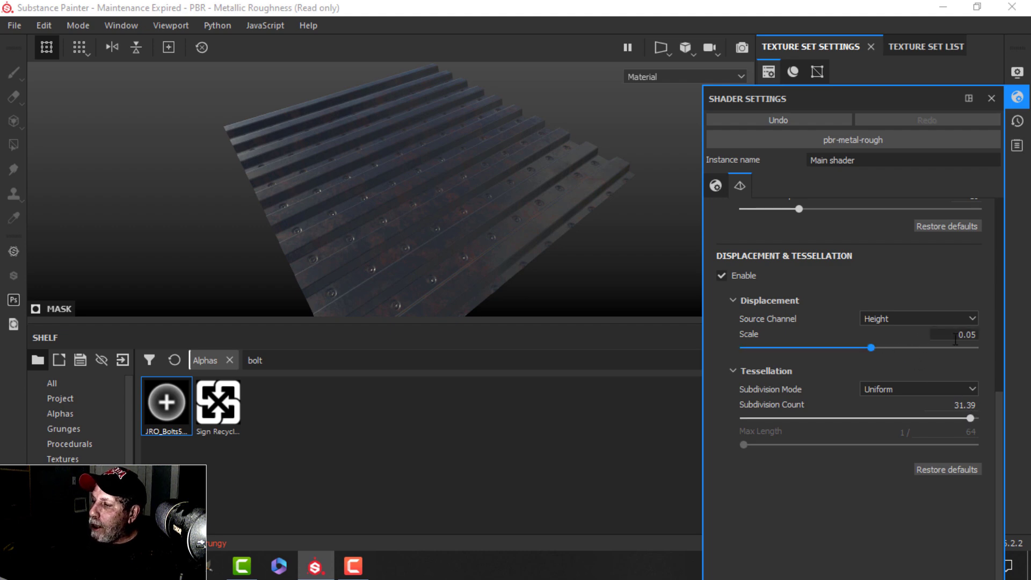
pyautogui.keyDown('alt'); pyautogui.moveTo(483, 223); pyautogui.dragTo(573, 186); pyautogui.keyUp('alt')
pyautogui.click(1018, 97)
pyautogui.moveTo(573, 186)
pyautogui.keyDown('shift'); pyautogui.mouseDown(button='right')
pyautogui.moveTo(537, 200)
pyautogui.moveTo(590, 187)
pyautogui.mouseUp(button='right'); pyautogui.keyUp('shift')
pyautogui.keyDown('alt'); pyautogui.moveTo(590, 187); pyautogui.dragTo(532, 211); pyautogui.keyUp('alt')
# Deepen the Bevel distance on Fill layer 1's stripe mask.
pyautogui.click(776, 248)
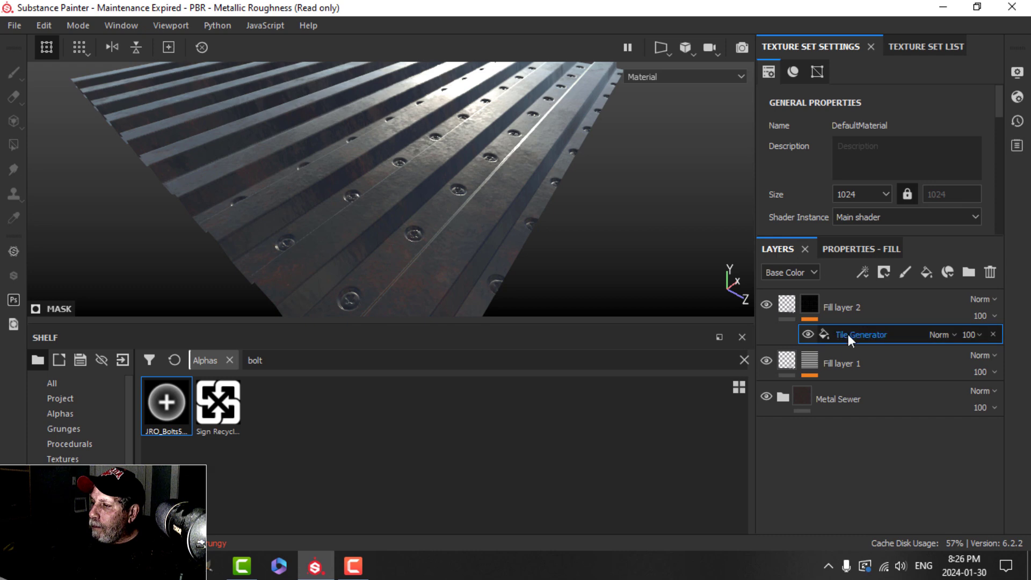
pyautogui.click(812, 365)
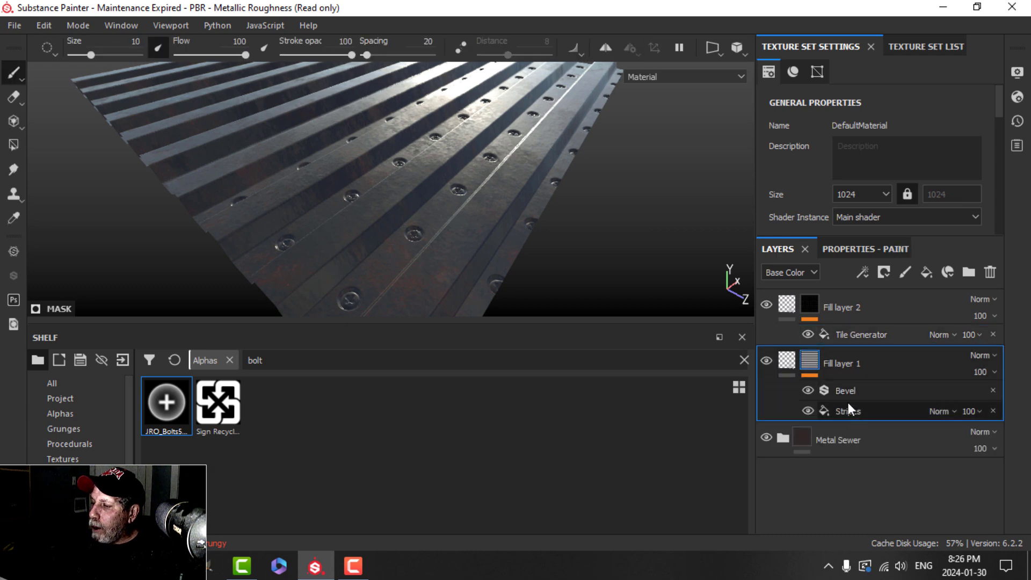
pyautogui.click(849, 395)
pyautogui.click(855, 248)
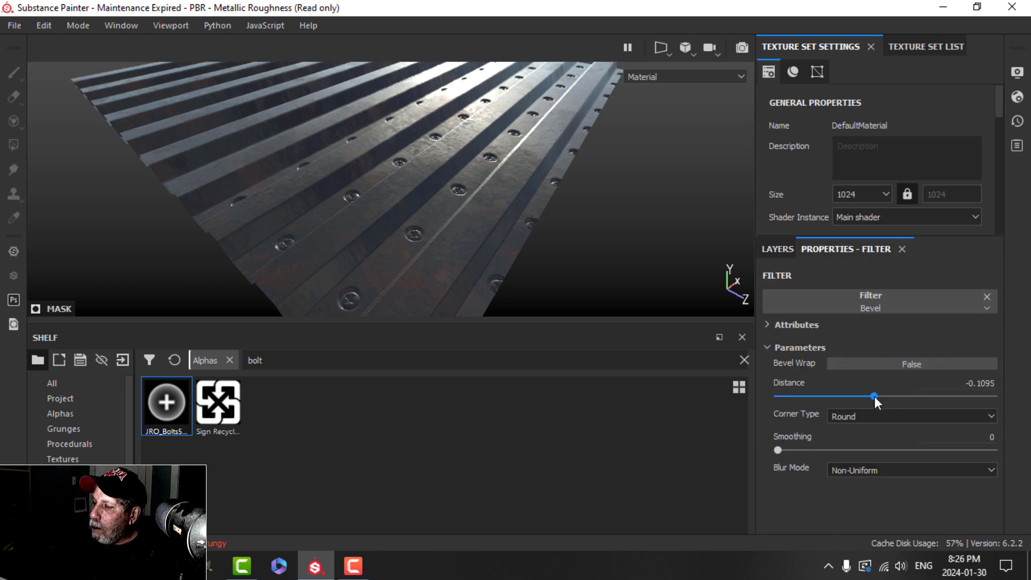
pyautogui.moveTo(873, 397); pyautogui.dragTo(870, 375)
# Add a Blur filter above the Bevel, removing the mistakenly added empty generator.
pyautogui.click(779, 250)
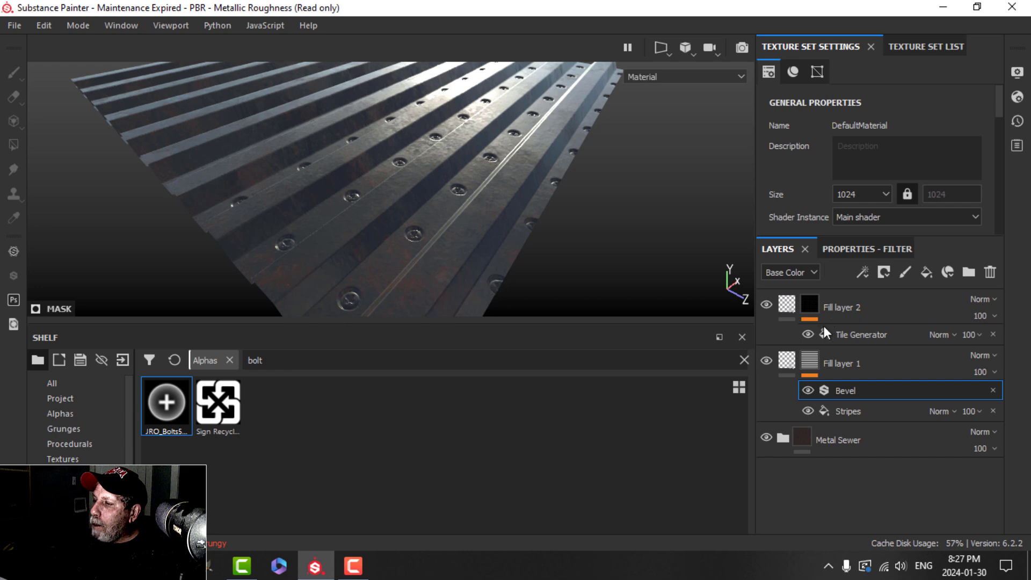
pyautogui.click(862, 272)
pyautogui.click(895, 291)
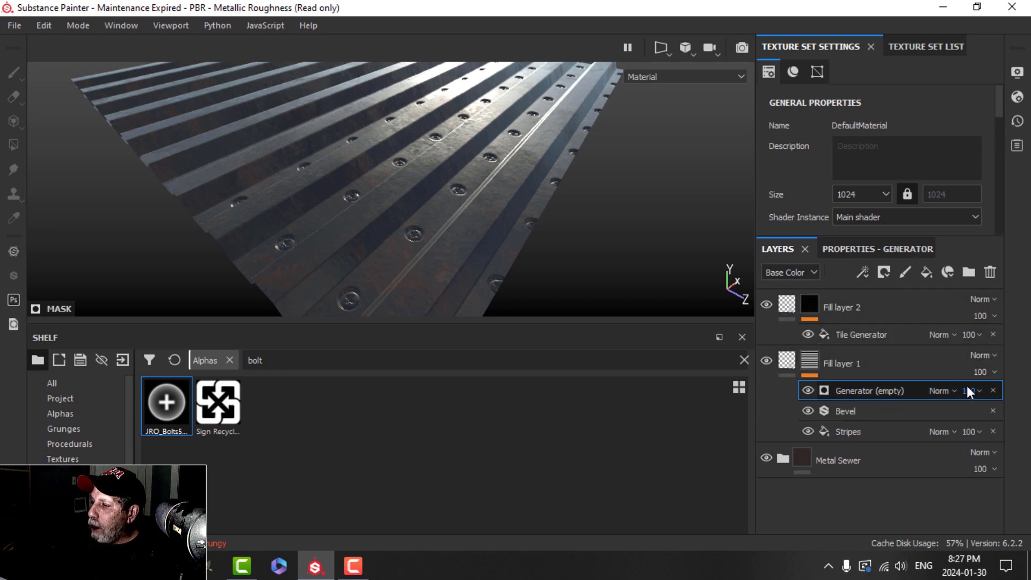
pyautogui.click(992, 390)
pyautogui.click(862, 274)
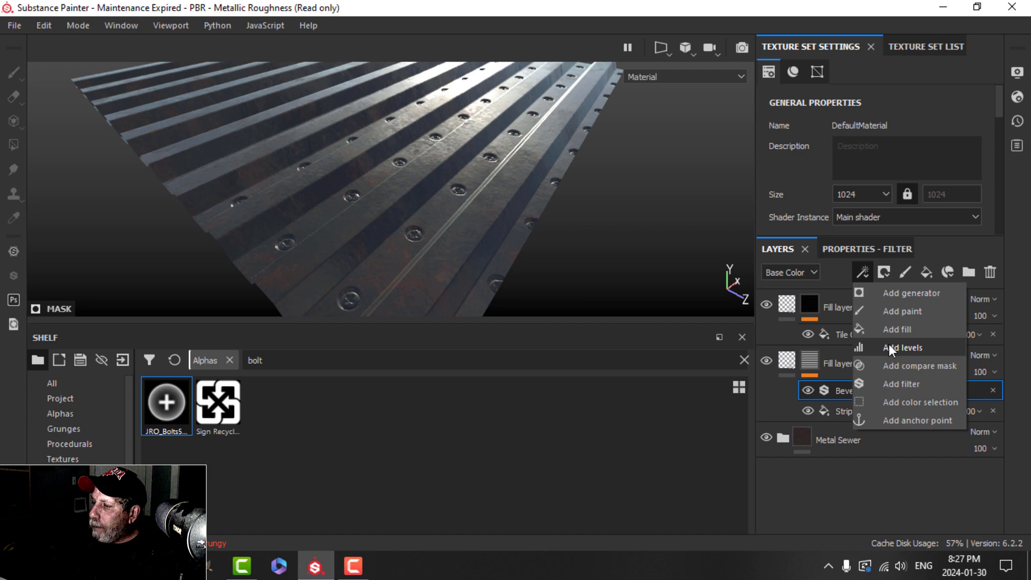
pyautogui.click(898, 383)
pyautogui.click(867, 251)
pyautogui.click(884, 305)
pyautogui.click(949, 354)
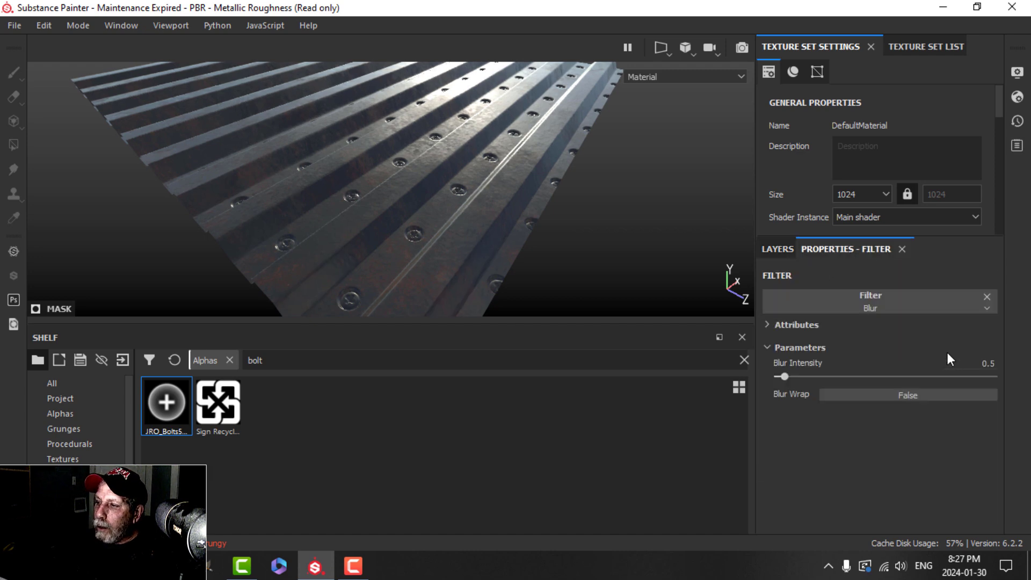
pyautogui.moveTo(518, 232)
pyautogui.keyDown('alt'); pyautogui.mouseDown()
pyautogui.moveTo(545, 230)
pyautogui.moveTo(527, 259)
pyautogui.moveTo(525, 209)
pyautogui.moveTo(521, 226)
pyautogui.mouseUp(); pyautogui.keyUp('alt')
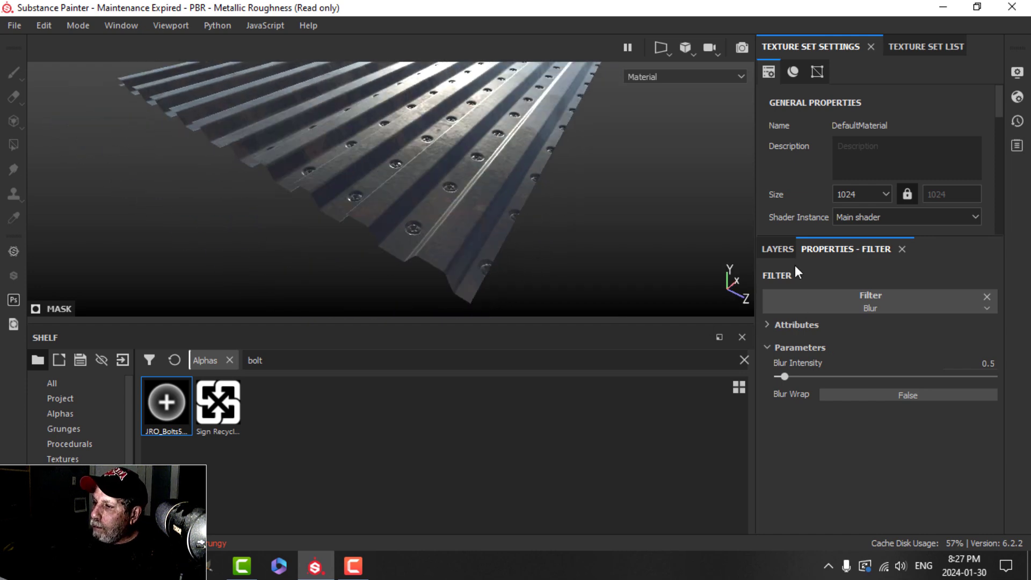
pyautogui.click(778, 249)
# Experiment with the Stripes fill's histogram position, contrast, inversion and edge softness.
pyautogui.click(835, 427)
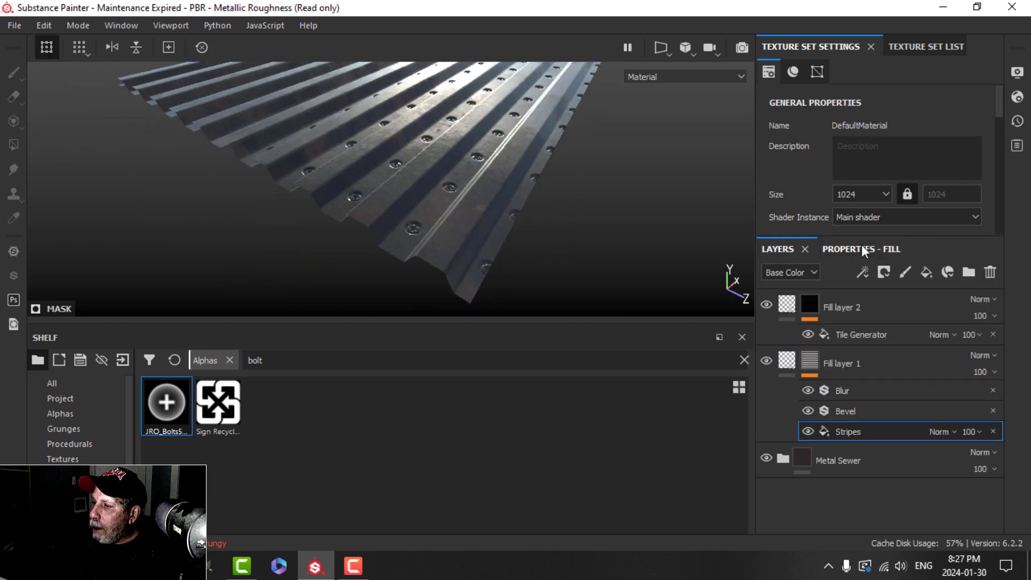
pyautogui.click(862, 247)
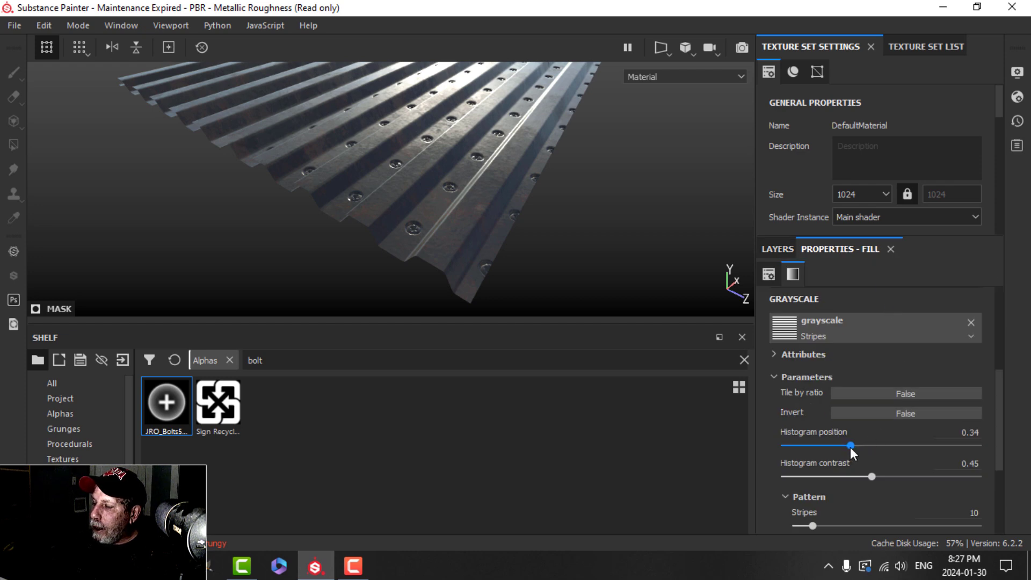
pyautogui.moveTo(850, 447); pyautogui.dragTo(786, 445)
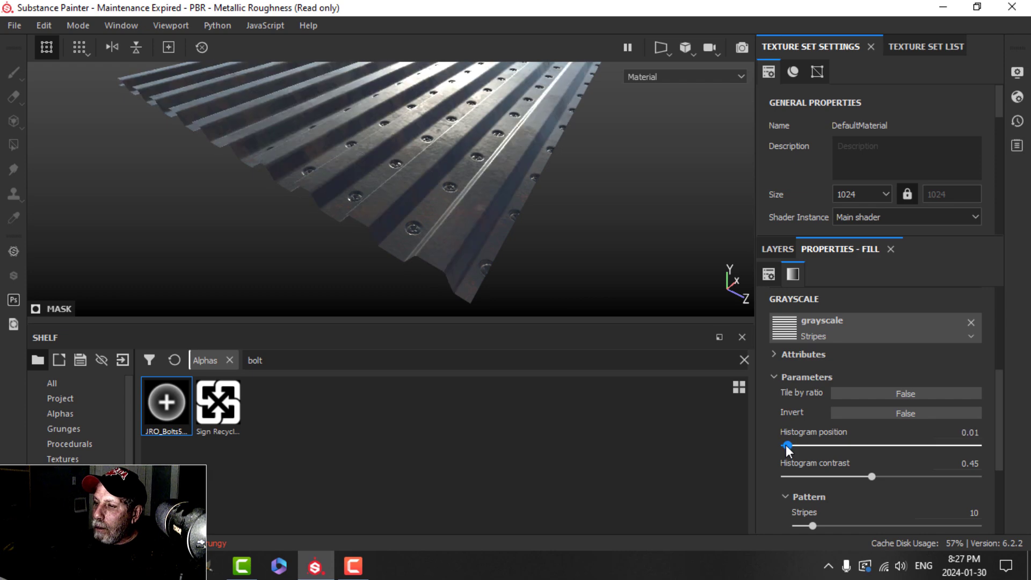
pyautogui.moveTo(870, 476); pyautogui.dragTo(747, 463)
pyautogui.scroll(-1, 831, 462)
pyautogui.moveTo(789, 400); pyautogui.dragTo(869, 392)
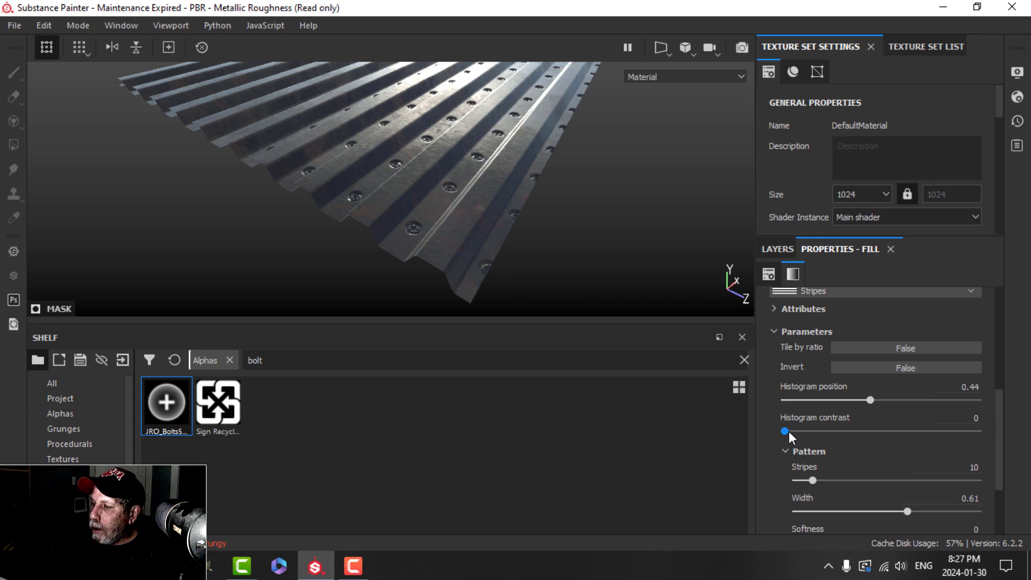
pyautogui.click(885, 368)
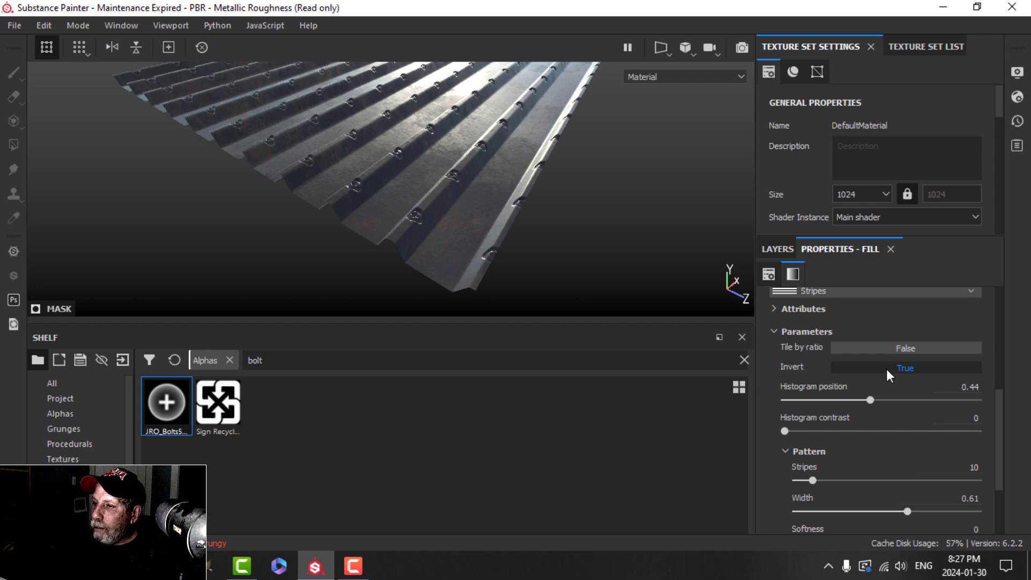
pyautogui.moveTo(868, 399)
pyautogui.mouseDown()
pyautogui.moveTo(760, 401)
pyautogui.moveTo(881, 404)
pyautogui.mouseUp()
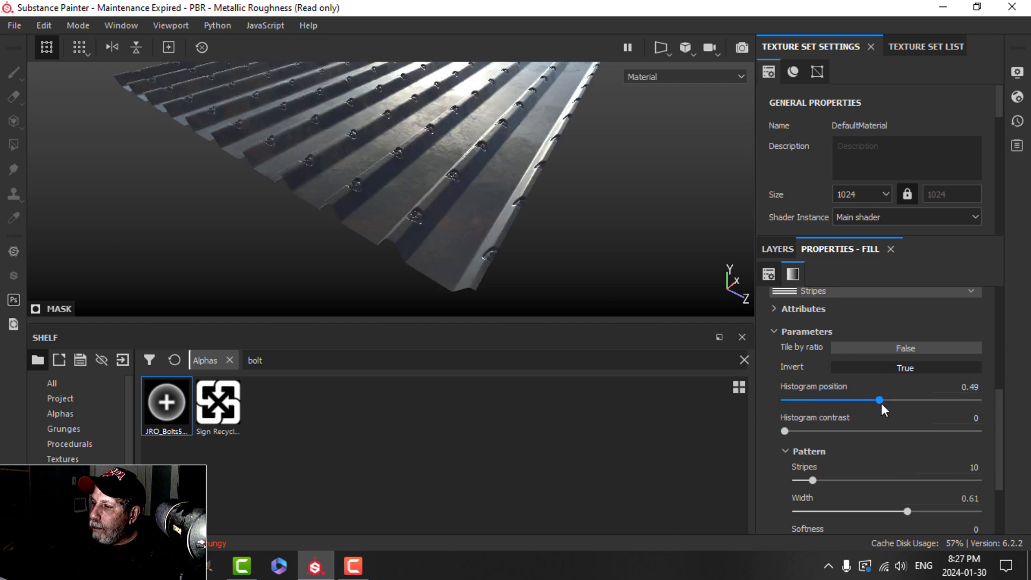
pyautogui.click(906, 368)
pyautogui.moveTo(784, 431); pyautogui.dragTo(853, 428)
pyautogui.scroll(-1, 895, 502)
pyautogui.scroll(-1, 865, 494)
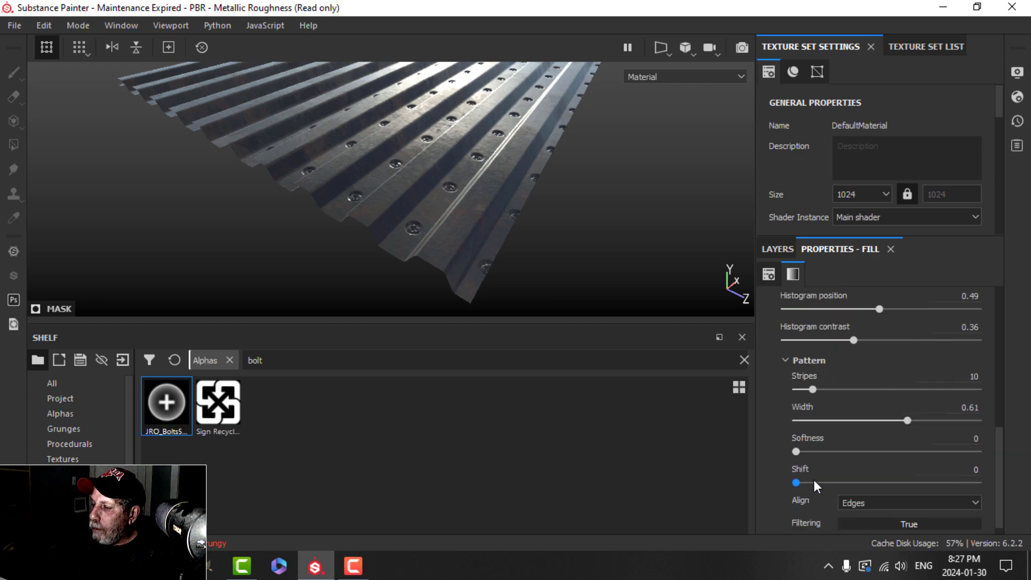
pyautogui.moveTo(798, 450); pyautogui.dragTo(950, 445)
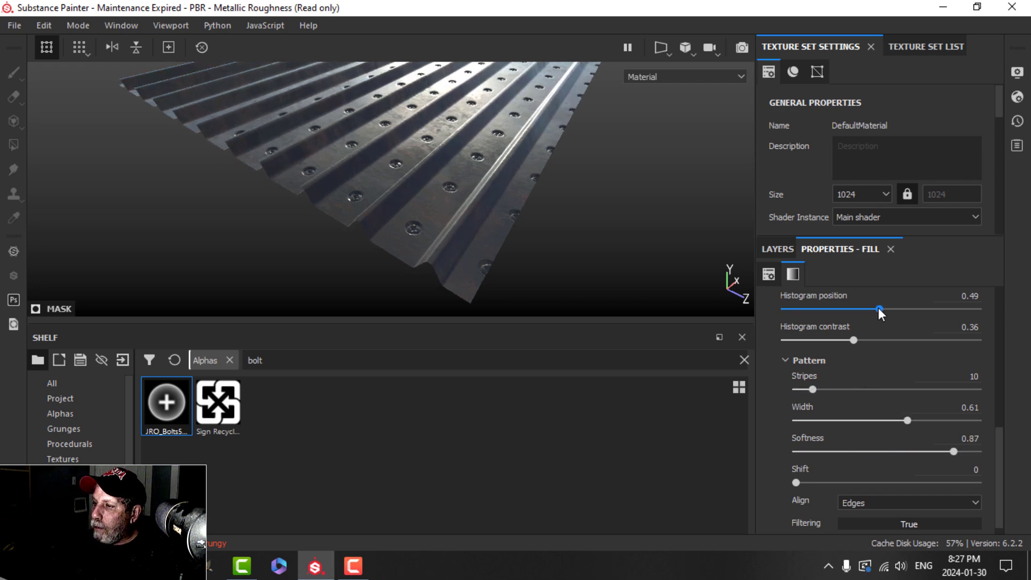
# Settle the stripe histogram position, raise contrast to 0.62 and reduce softness, checking the ridges.
pyautogui.moveTo(878, 309); pyautogui.dragTo(803, 317)
pyautogui.keyDown('alt'); pyautogui.moveTo(295, 154); pyautogui.dragTo(515, 220); pyautogui.keyUp('alt')
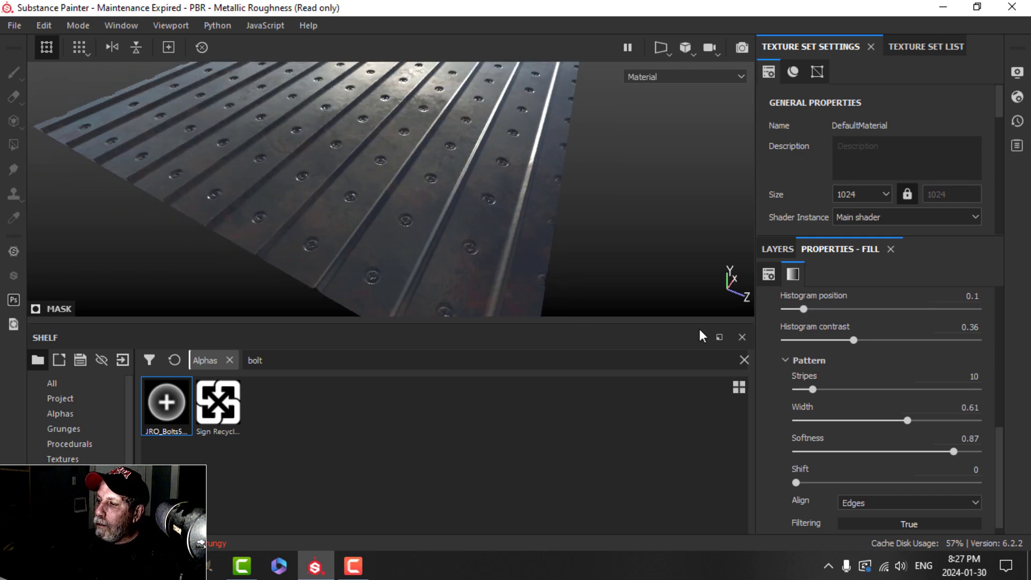
pyautogui.keyDown('alt'); pyautogui.moveTo(512, 286); pyautogui.dragTo(506, 280); pyautogui.keyUp('alt')
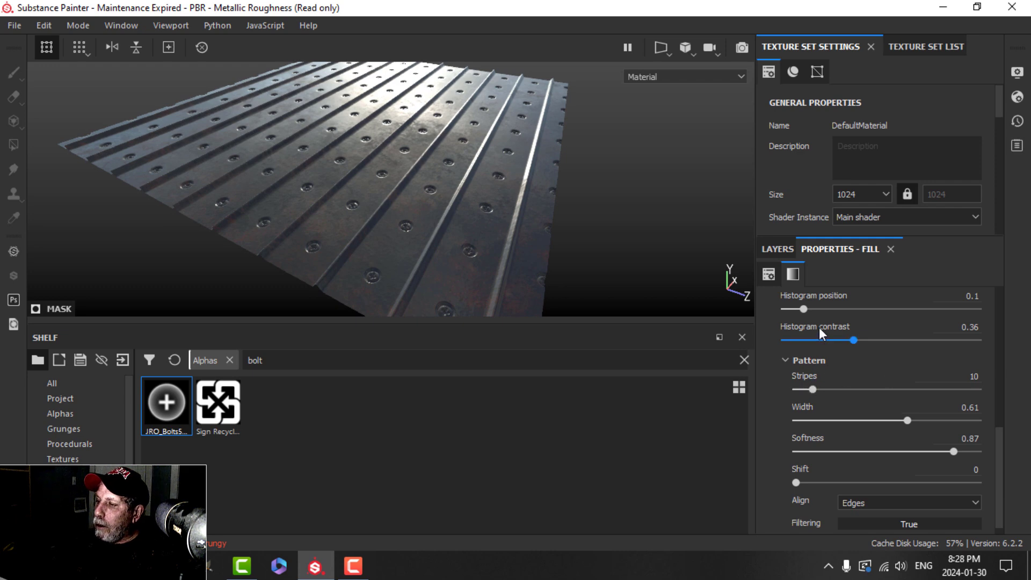
pyautogui.moveTo(804, 309); pyautogui.dragTo(953, 297)
pyautogui.moveTo(854, 340); pyautogui.dragTo(904, 327)
pyautogui.keyDown('alt'); pyautogui.moveTo(663, 281); pyautogui.dragTo(630, 269); pyautogui.keyUp('alt')
pyautogui.moveTo(955, 451); pyautogui.dragTo(826, 452)
pyautogui.keyDown('alt'); pyautogui.moveTo(525, 216); pyautogui.dragTo(626, 211); pyautogui.keyUp('alt')
pyautogui.moveTo(625, 212)
pyautogui.keyDown('shift'); pyautogui.mouseDown(button='right')
pyautogui.moveTo(610, 214)
pyautogui.moveTo(647, 208)
pyautogui.moveTo(636, 212)
pyautogui.mouseUp(button='right'); pyautogui.keyUp('shift')
pyautogui.keyDown('alt'); pyautogui.moveTo(635, 232); pyautogui.dragTo(596, 183); pyautogui.keyUp('alt')
pyautogui.keyDown('shift'); pyautogui.moveTo(592, 184); pyautogui.dragTo(468, 211, button='right'); pyautogui.keyUp('shift')
pyautogui.keyDown('alt'); pyautogui.moveTo(468, 212); pyautogui.dragTo(579, 199); pyautogui.keyUp('alt')
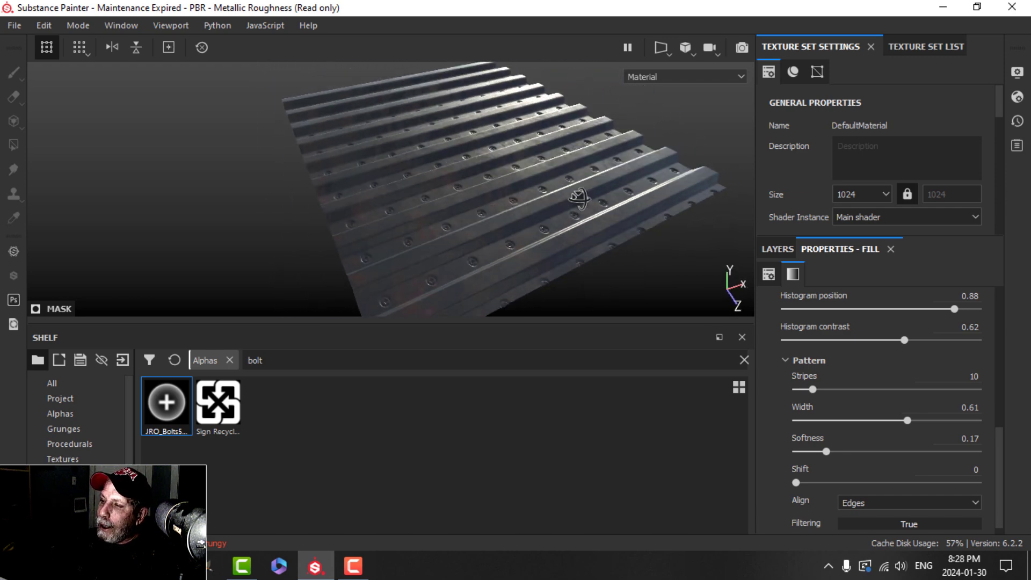
# Hide Fill layer 2's bolts with its eye icon and return to the Stripes fill settings.
pyautogui.click(785, 247)
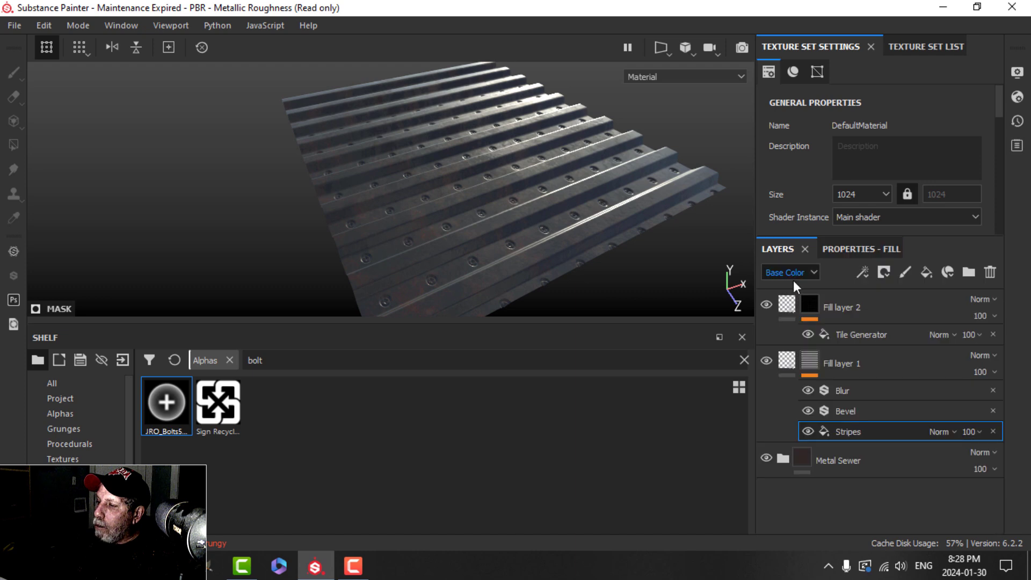
pyautogui.click(767, 304)
pyautogui.moveTo(611, 210)
pyautogui.keyDown('alt'); pyautogui.mouseDown()
pyautogui.moveTo(595, 214)
pyautogui.moveTo(603, 224)
pyautogui.mouseUp(); pyautogui.keyUp('alt')
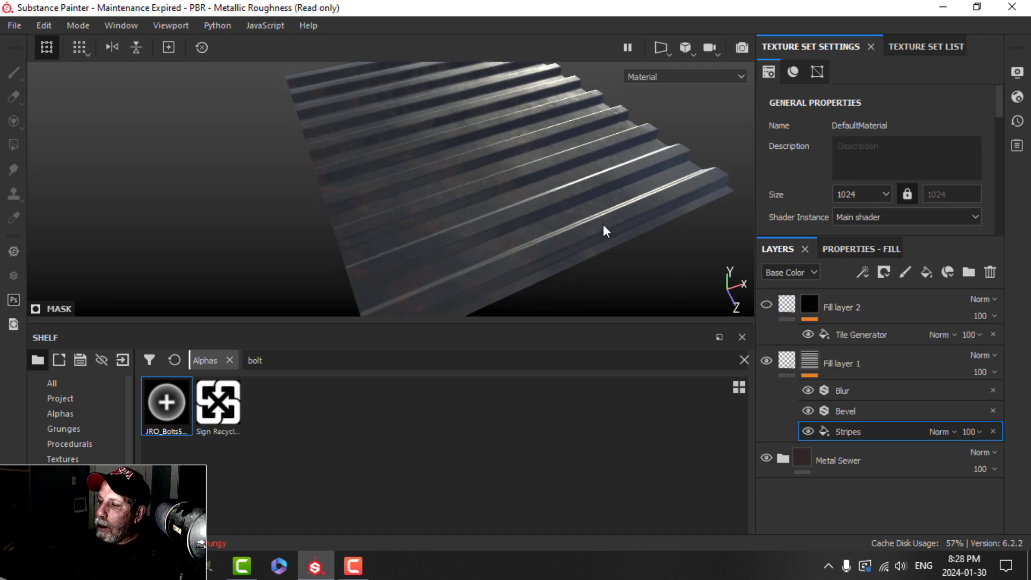
pyautogui.click(859, 250)
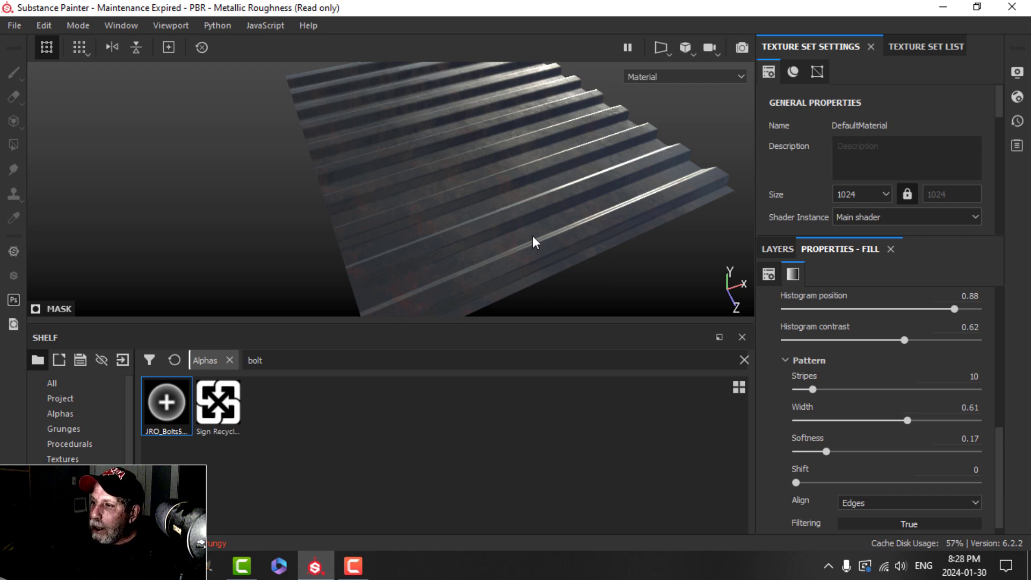
pyautogui.keyDown('alt'); pyautogui.moveTo(539, 251); pyautogui.dragTo(511, 223); pyautogui.keyUp('alt')
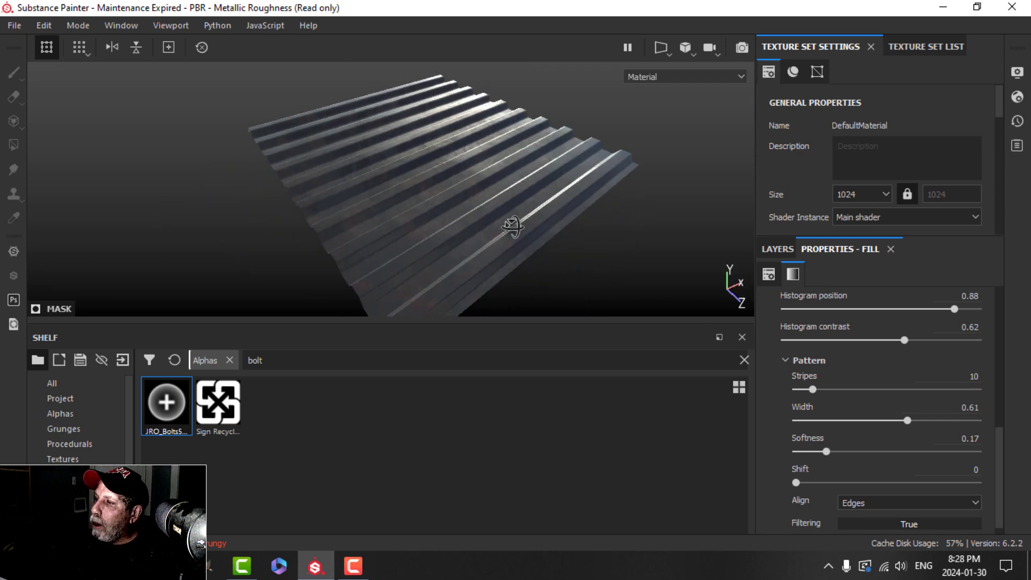
pyautogui.click(1018, 97)
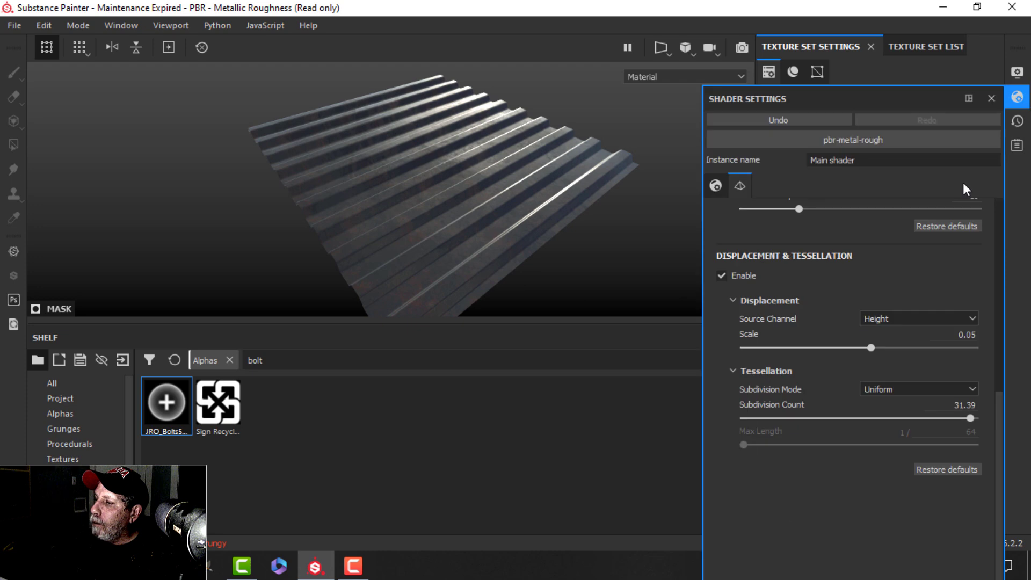
pyautogui.click(722, 275)
pyautogui.click(1018, 98)
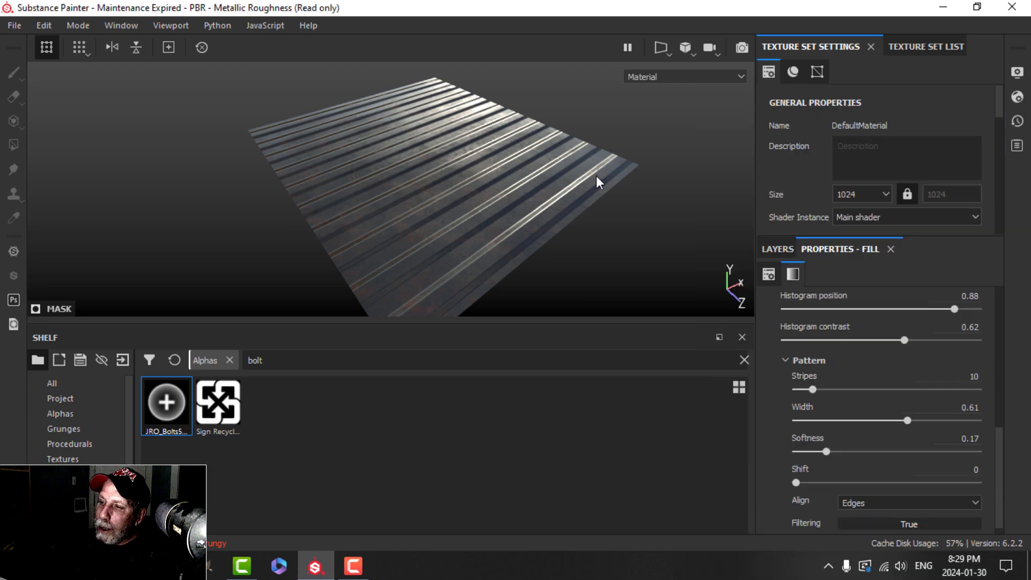
pyautogui.keyDown('alt'); pyautogui.moveTo(594, 180); pyautogui.dragTo(580, 175); pyautogui.keyUp('alt')
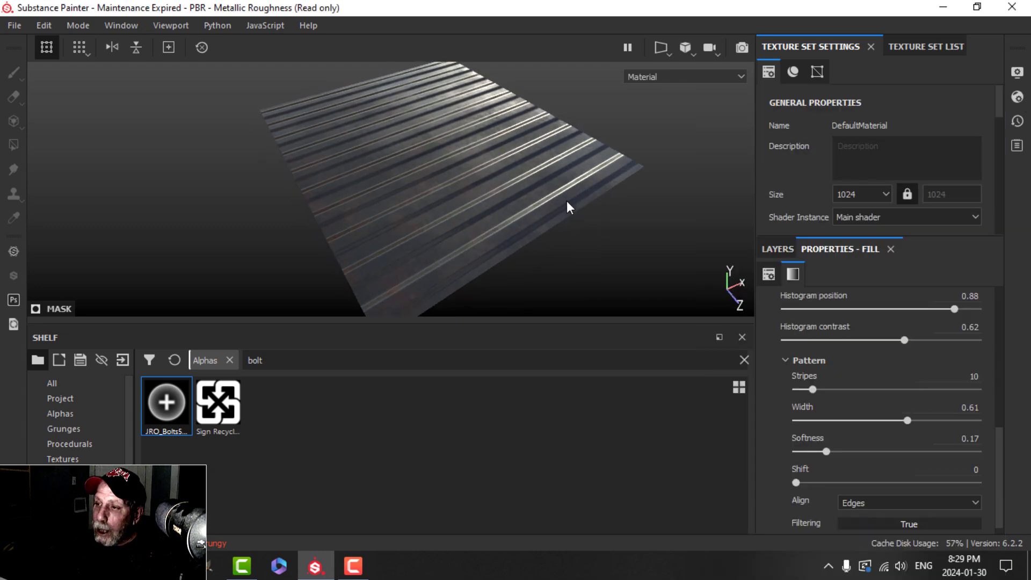
pyautogui.keyDown('shift'); pyautogui.moveTo(565, 201); pyautogui.dragTo(580, 184, button='right'); pyautogui.keyUp('shift')
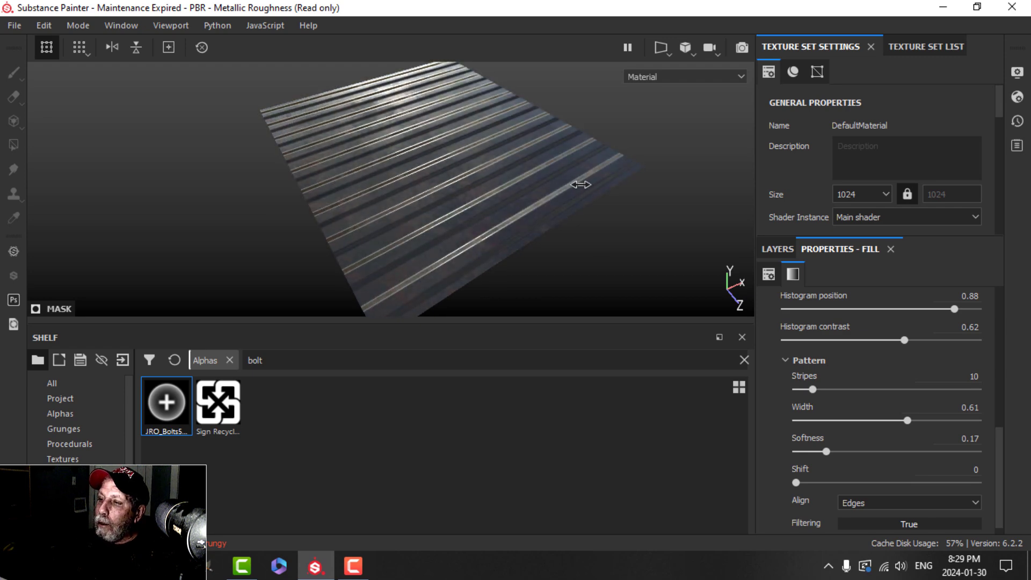
pyautogui.click(1017, 96)
pyautogui.click(722, 275)
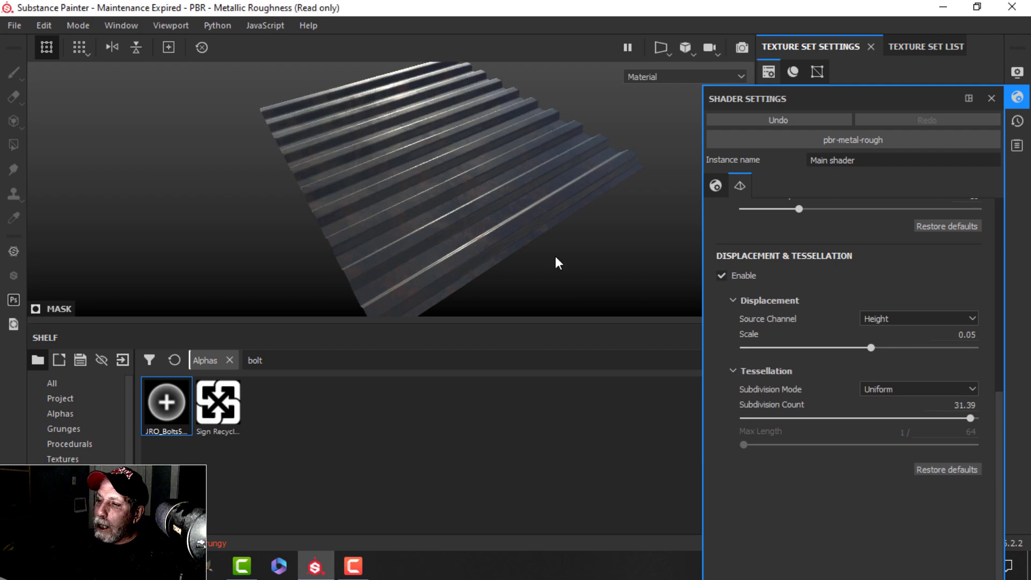
pyautogui.keyDown('alt'); pyautogui.moveTo(553, 254); pyautogui.dragTo(493, 189); pyautogui.keyUp('alt')
pyautogui.keyDown('alt'); pyautogui.moveTo(543, 230); pyautogui.dragTo(521, 217); pyautogui.keyUp('alt')
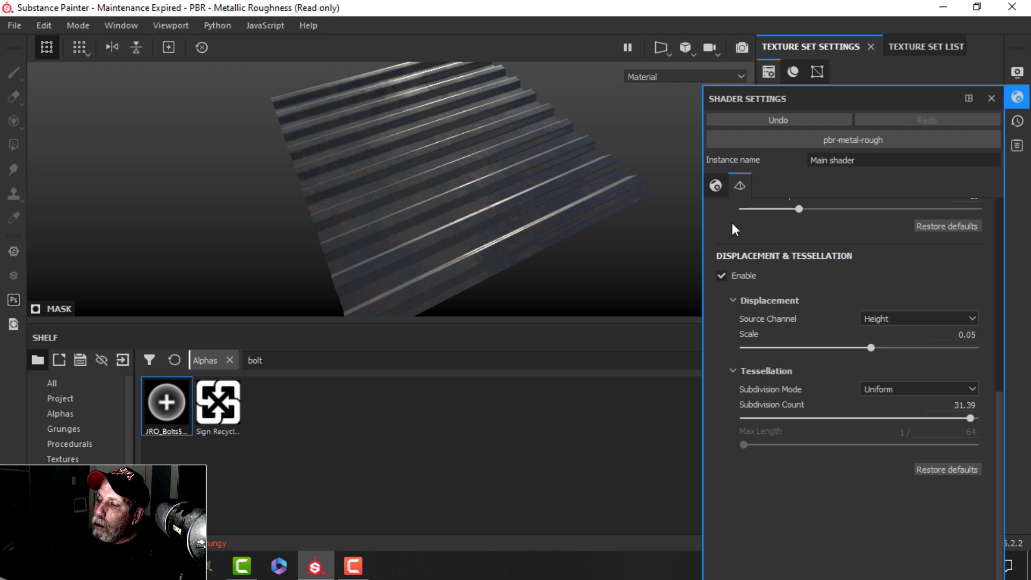
pyautogui.moveTo(550, 211)
pyautogui.keyDown('shift'); pyautogui.mouseDown(button='right')
pyautogui.moveTo(548, 202)
pyautogui.moveTo(533, 214)
pyautogui.moveTo(571, 195)
pyautogui.moveTo(557, 199)
pyautogui.mouseUp(button='right'); pyautogui.keyUp('shift')
pyautogui.scroll(-4, 537, 218)
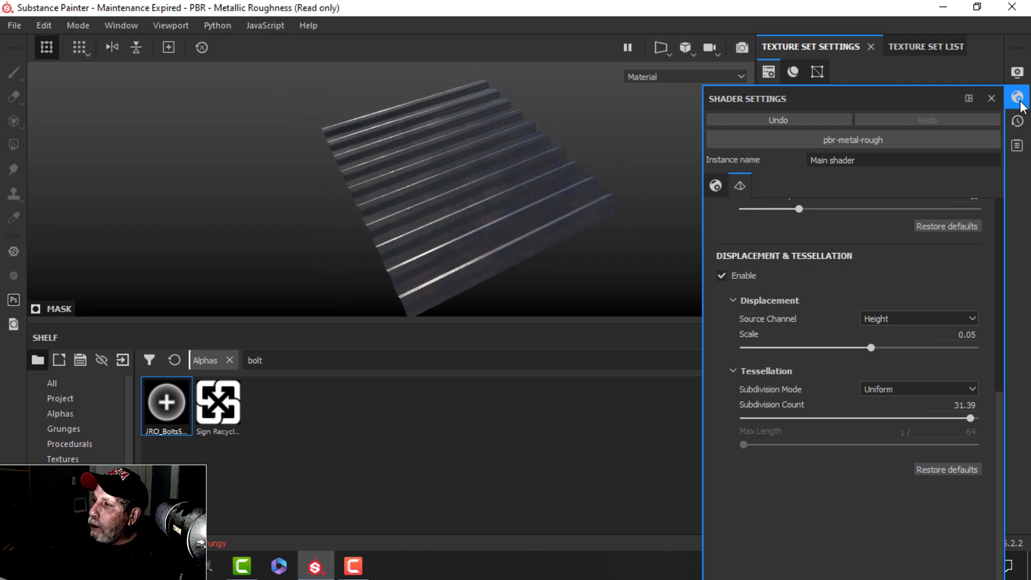
pyautogui.click(1018, 98)
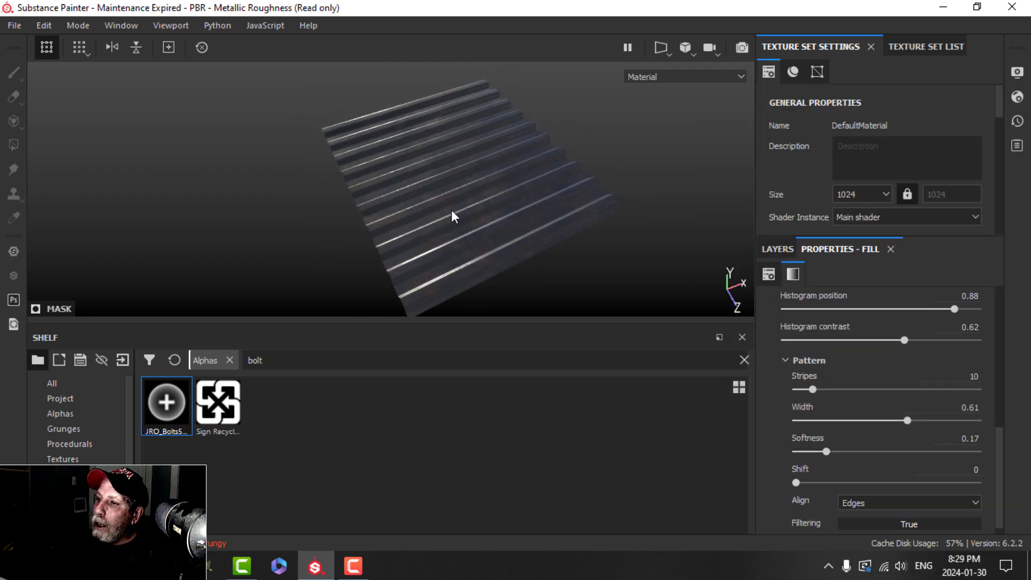
pyautogui.moveTo(453, 213)
pyautogui.keyDown('alt'); pyautogui.mouseDown()
pyautogui.moveTo(491, 166)
pyautogui.moveTo(506, 195)
pyautogui.moveTo(544, 175)
pyautogui.mouseUp(); pyautogui.keyUp('alt')
pyautogui.keyDown('shift'); pyautogui.moveTo(544, 175); pyautogui.dragTo(578, 161, button='right'); pyautogui.keyUp('shift')
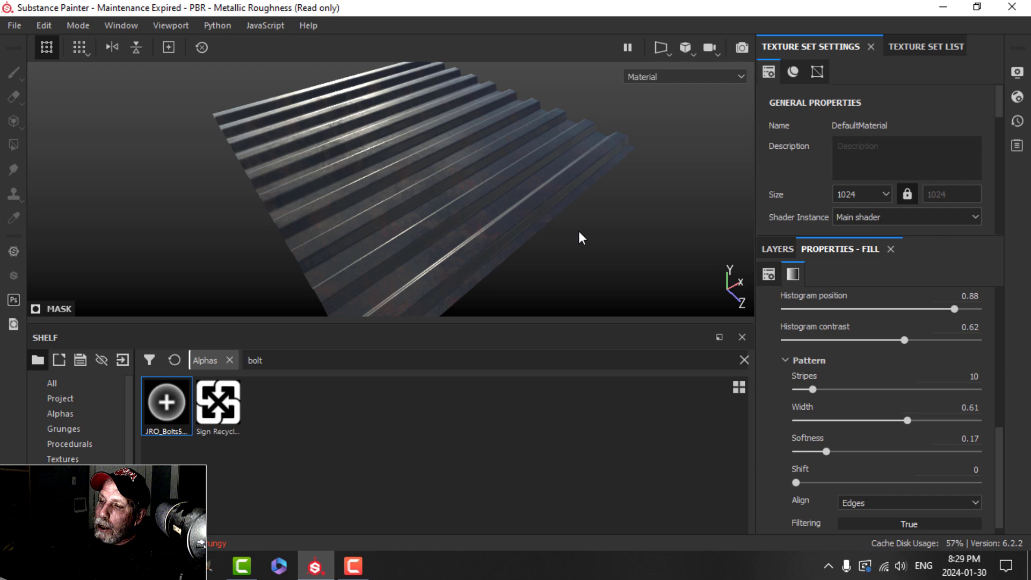
pyautogui.keyDown('alt'); pyautogui.moveTo(582, 238); pyautogui.dragTo(556, 231); pyautogui.keyUp('alt')
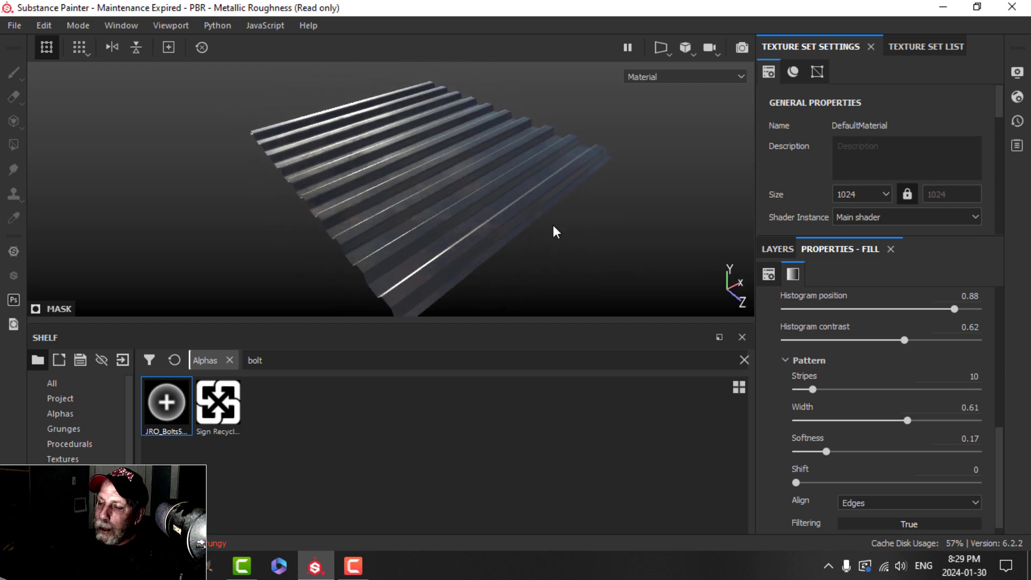